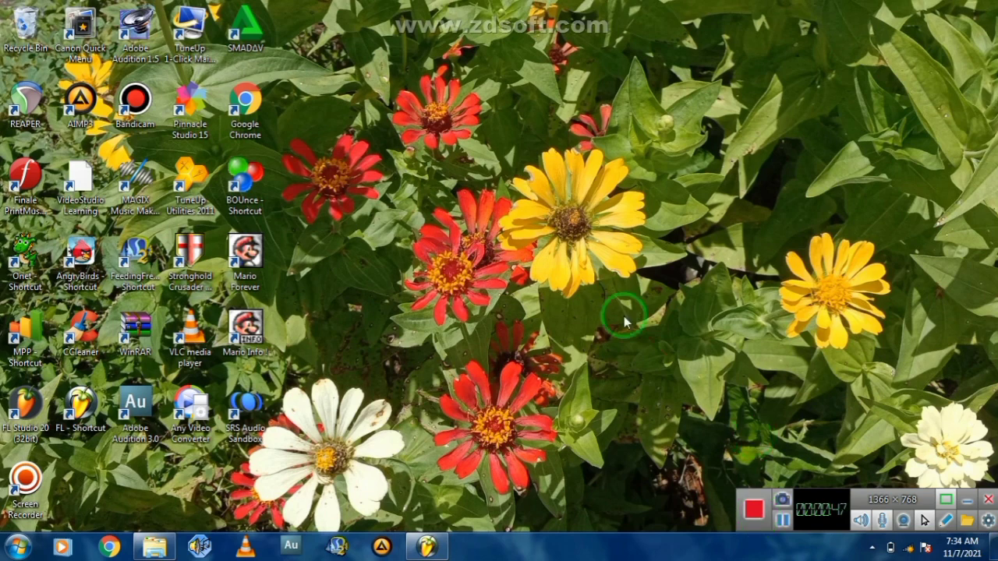
{"action": "right_click", "coordinate": [490, 185]}
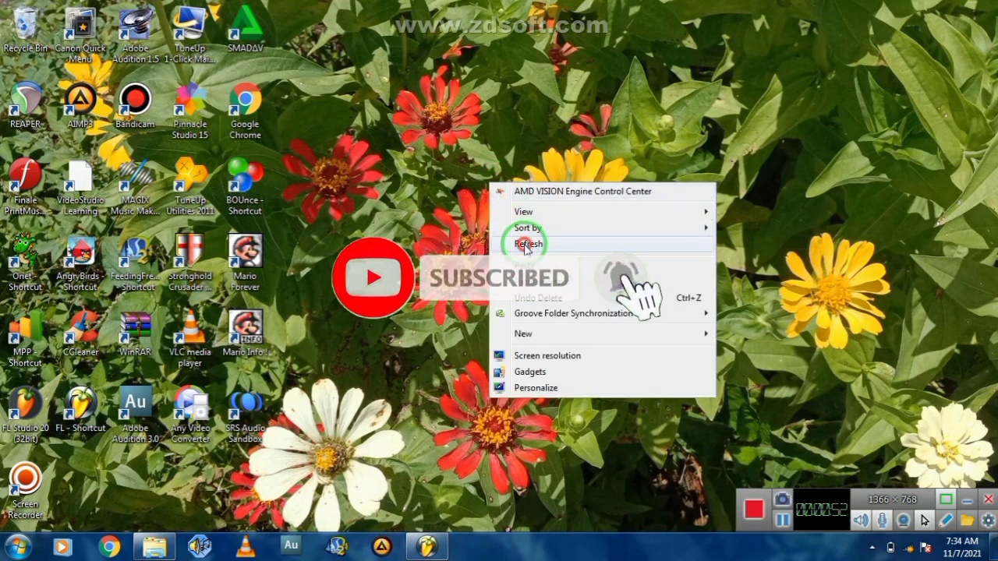
{"action": "left_click", "coordinate": [525, 246]}
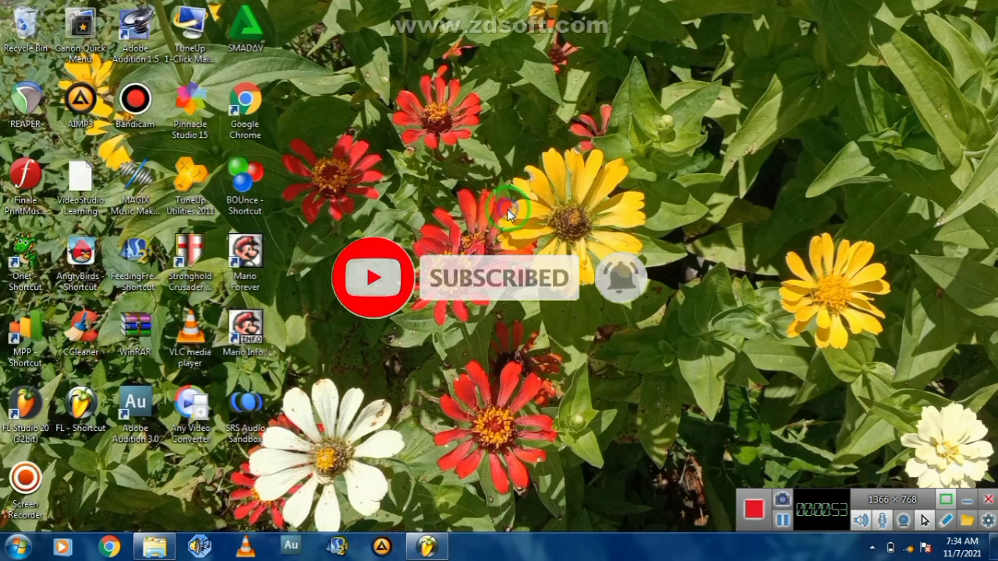
{"action": "right_click", "coordinate": [508, 209]}
{"action": "left_click", "coordinate": [543, 266]}
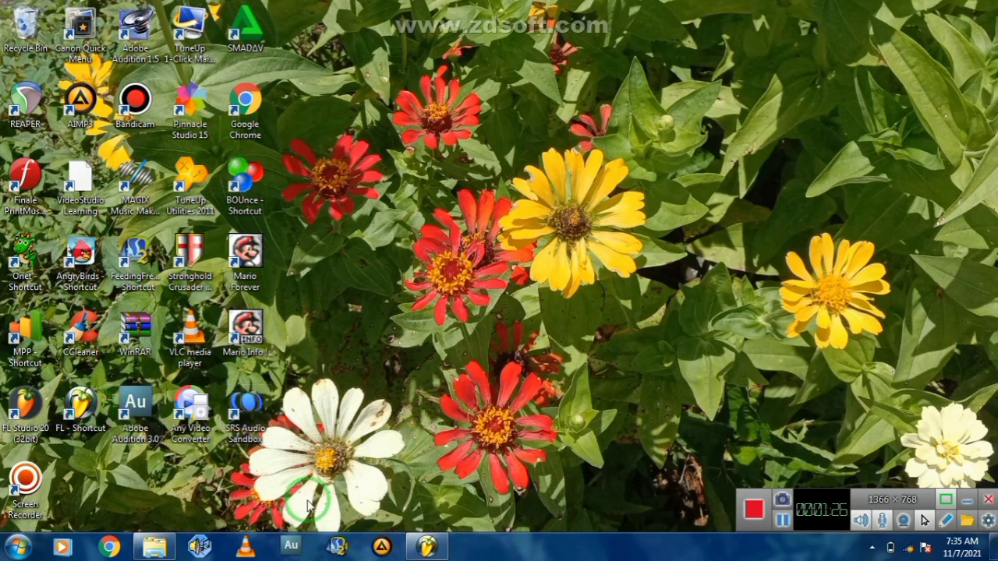
Step: Switch to FL Studio and place the My Vokal audio file from the Projeck folder at the start of Track 1 in the playlist
{"action": "mouse_move", "coordinate": [428, 549]}
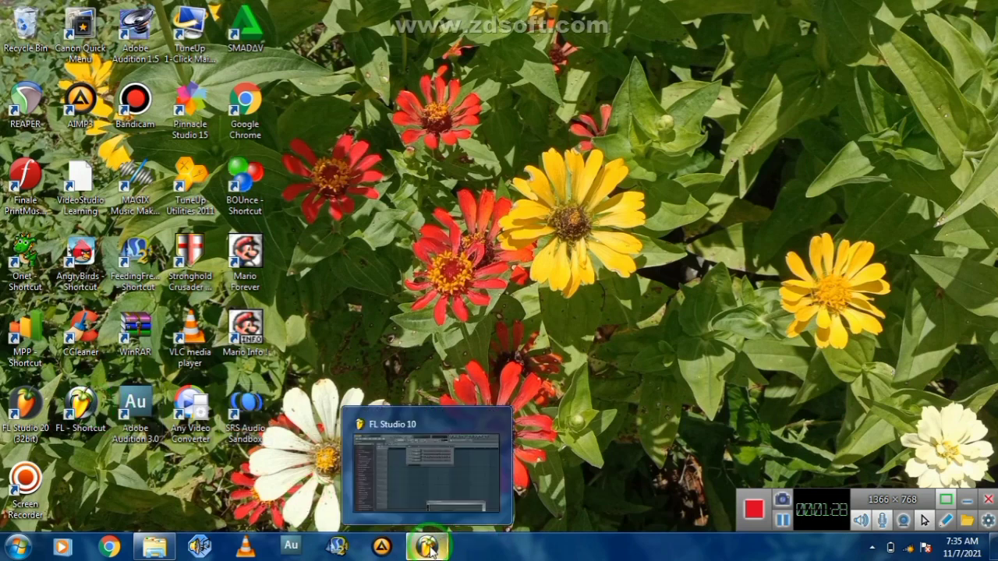
{"action": "left_click", "coordinate": [428, 502]}
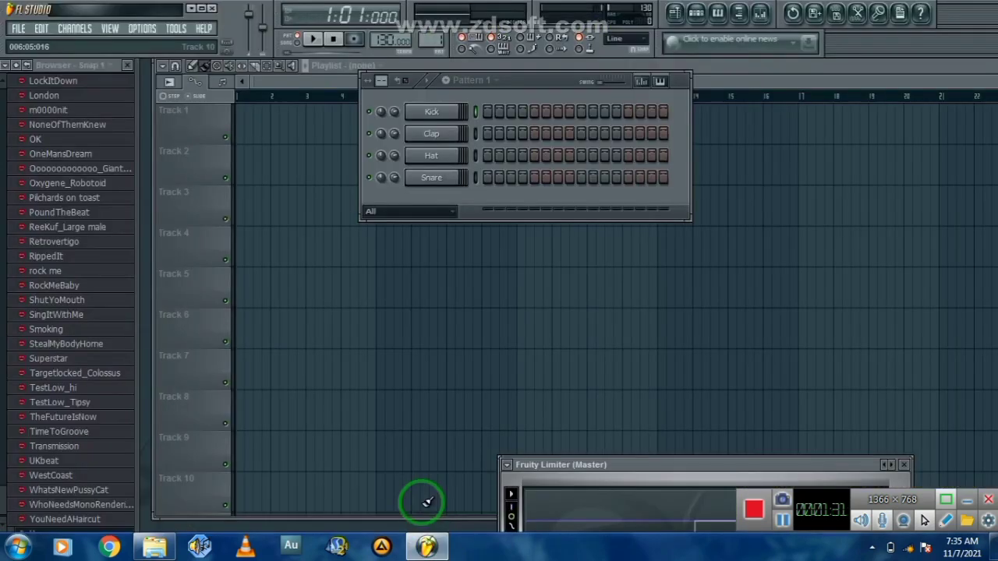
{"action": "left_click", "coordinate": [153, 549]}
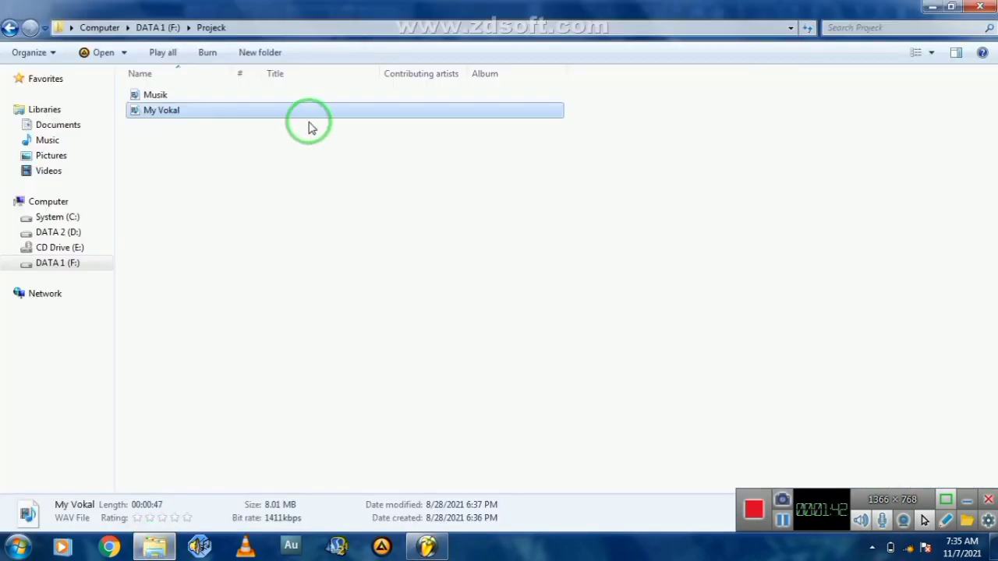
{"action": "left_click_drag", "start_coordinate": [312, 117], "coordinate": [249, 132]}
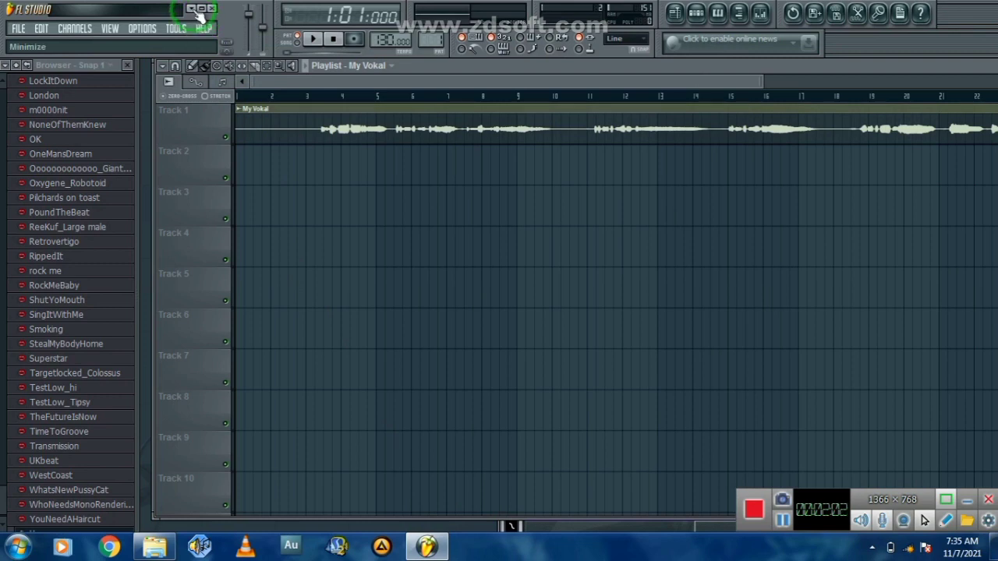
Step: Set the song's playback position to bar 3 in the playlist, just before the vocal starts
{"action": "left_click_drag", "start_coordinate": [282, 84], "coordinate": [241, 84]}
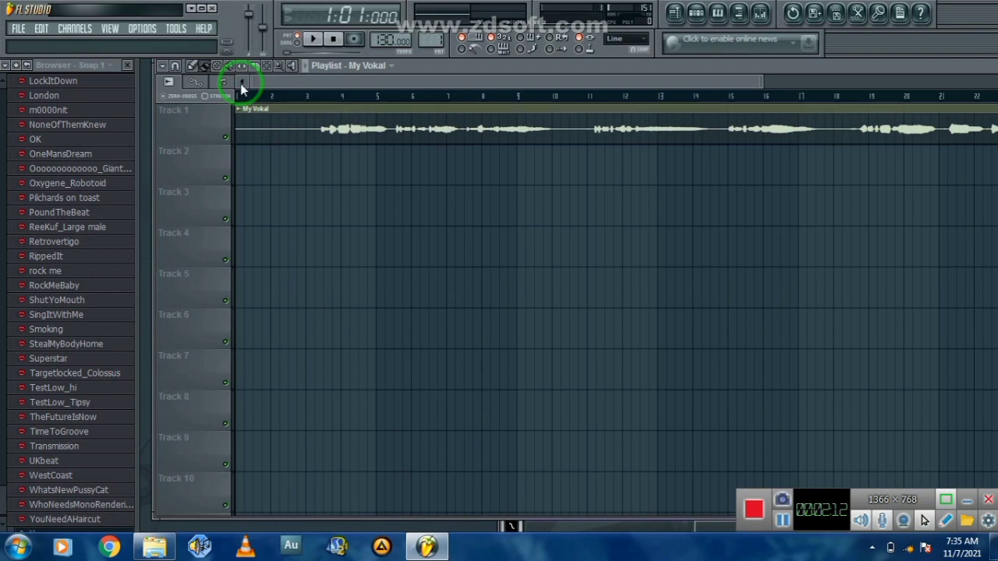
{"action": "left_click", "coordinate": [317, 80]}
{"action": "mouse_move", "coordinate": [318, 79]}
{"action": "left_mouse_down"}
{"action": "mouse_move", "coordinate": [376, 69]}
{"action": "mouse_move", "coordinate": [252, 96]}
{"action": "mouse_move", "coordinate": [426, 73]}
{"action": "mouse_move", "coordinate": [370, 83]}
{"action": "mouse_move", "coordinate": [410, 85]}
{"action": "mouse_move", "coordinate": [296, 89]}
{"action": "mouse_move", "coordinate": [312, 92]}
{"action": "left_mouse_up"}
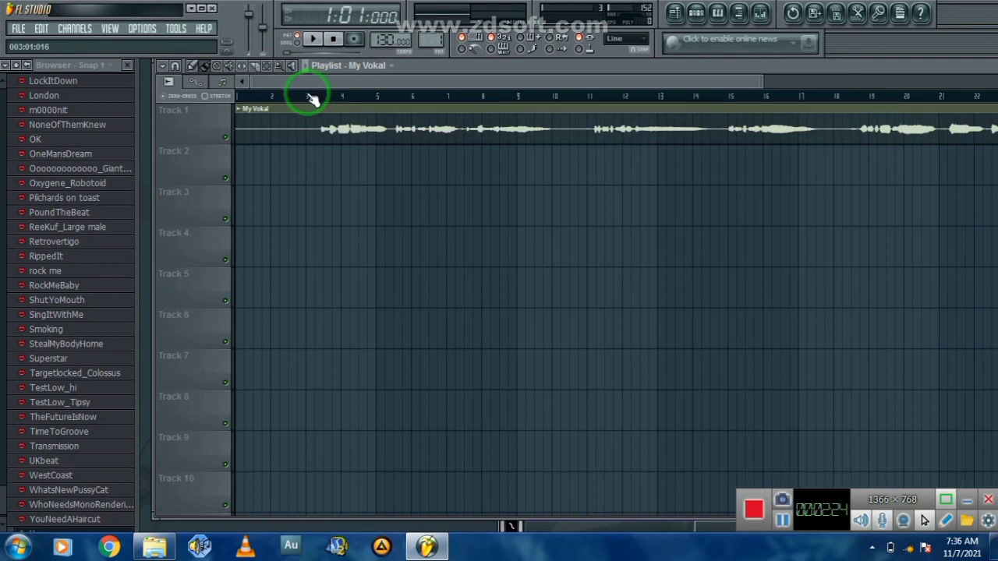
{"action": "left_click", "coordinate": [310, 97]}
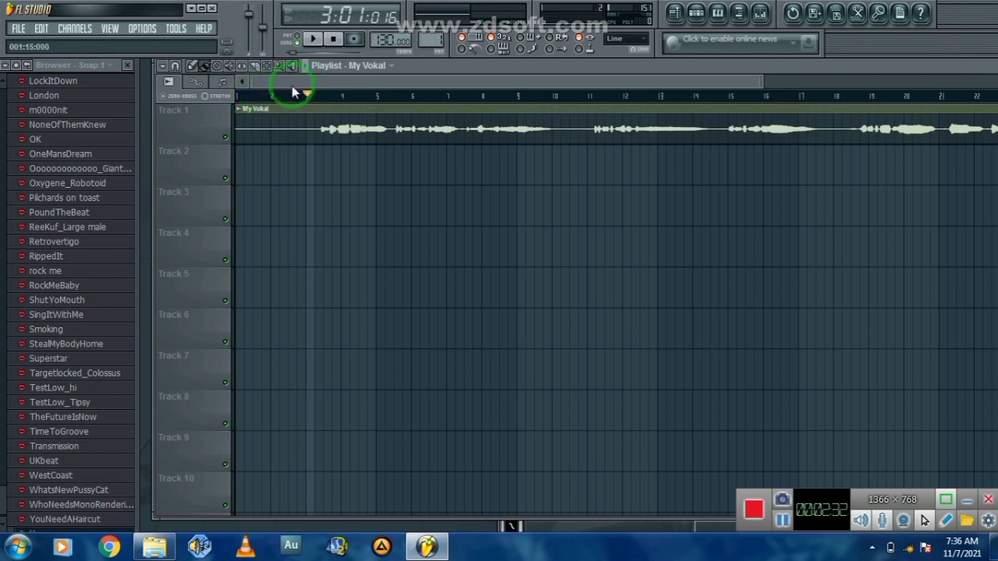
Step: Open the My Vokal clip's channel settings and route the channel to mixer track 1
{"action": "left_click", "coordinate": [240, 111]}
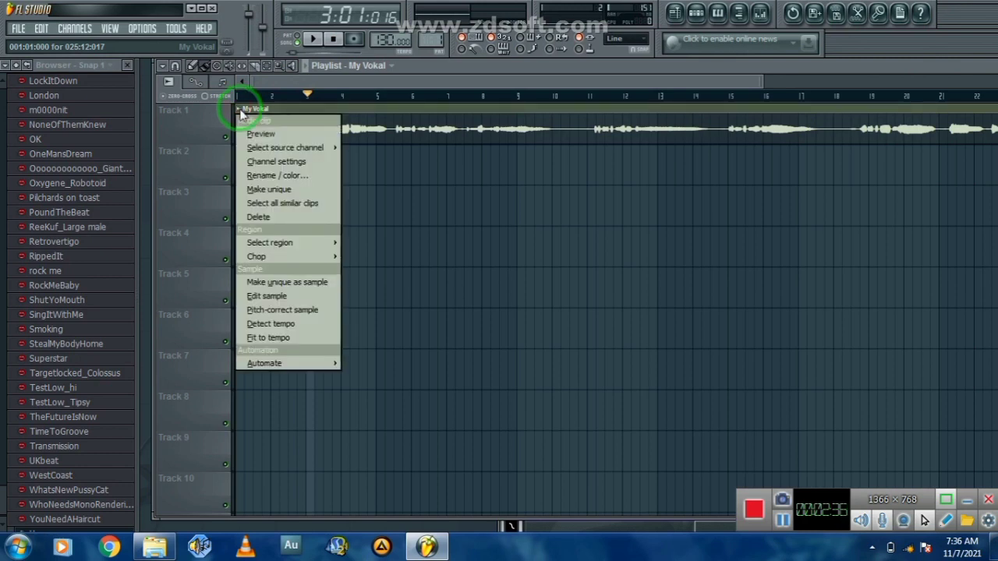
{"action": "left_click", "coordinate": [269, 163]}
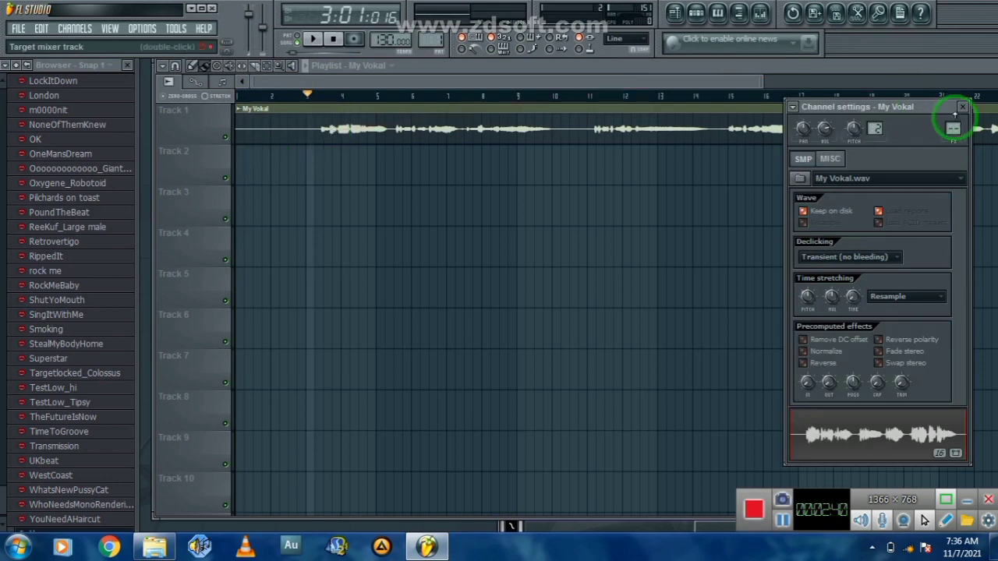
{"action": "left_click_drag", "start_coordinate": [954, 125], "coordinate": [954, 122]}
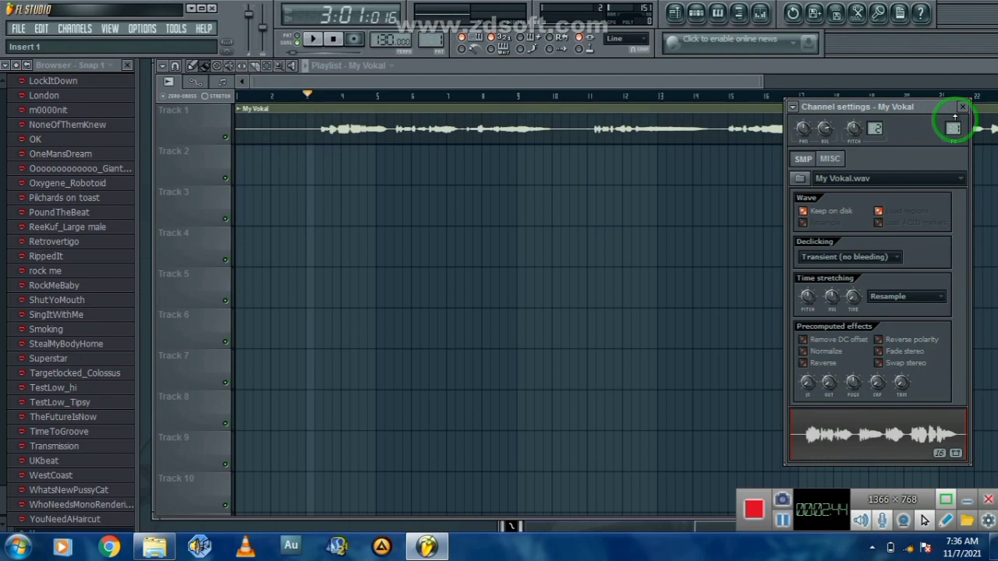
{"action": "left_click_drag", "start_coordinate": [955, 117], "coordinate": [954, 142]}
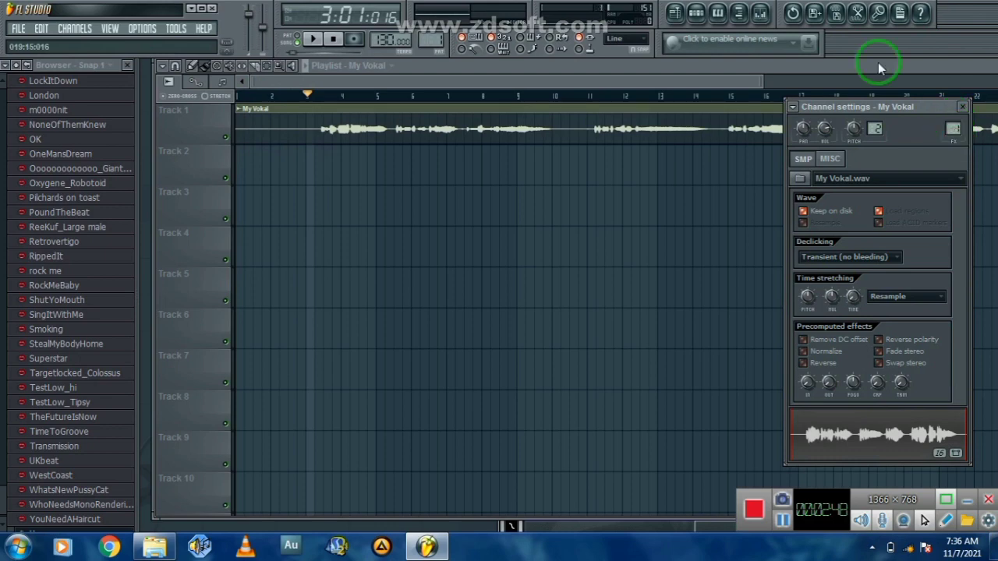
Step: Load Nectar 3 into the first effect slot of mixer track Insert 1 and reposition its window to show the whole interface
{"action": "left_click", "coordinate": [760, 13]}
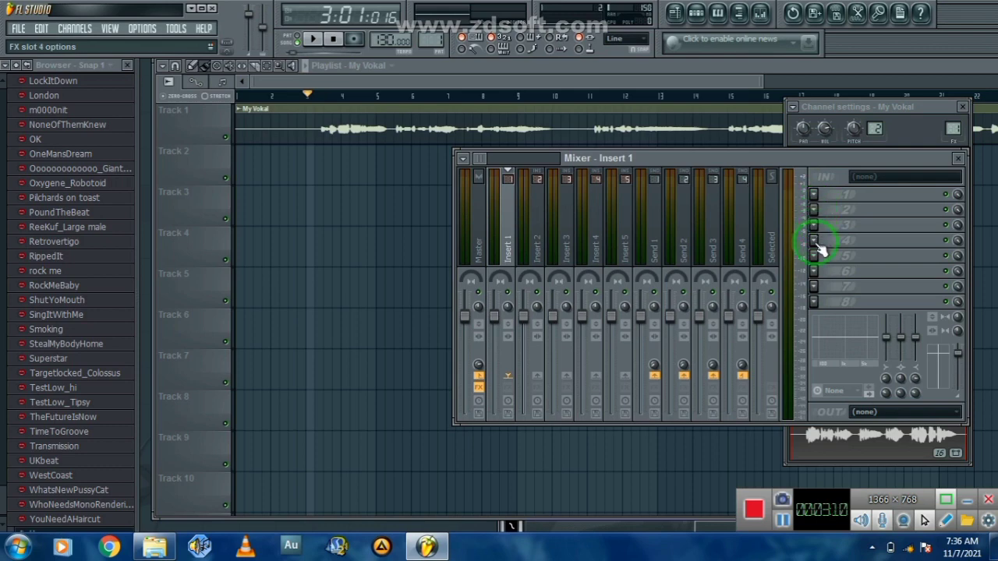
{"action": "left_click", "coordinate": [815, 195]}
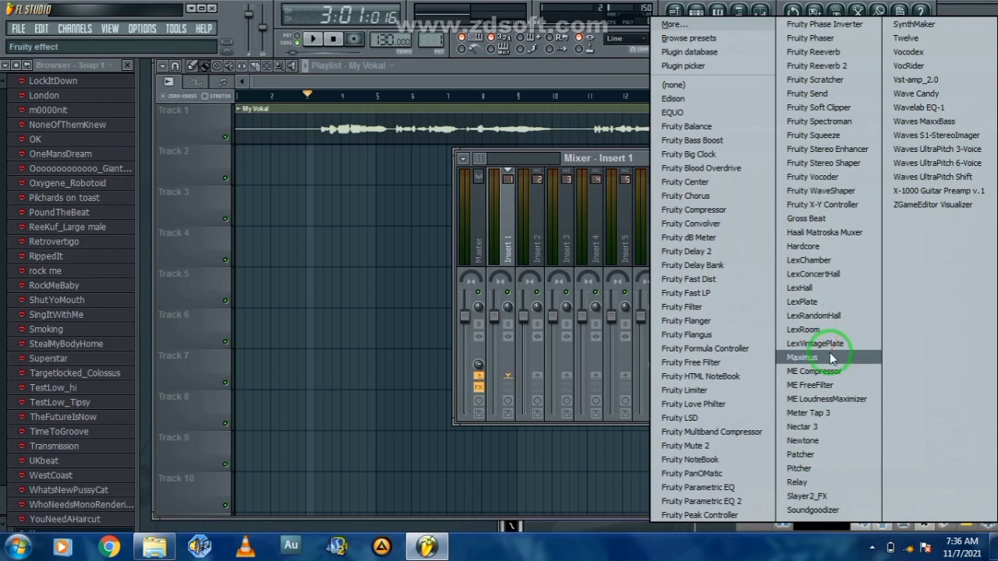
{"action": "left_click", "coordinate": [804, 427]}
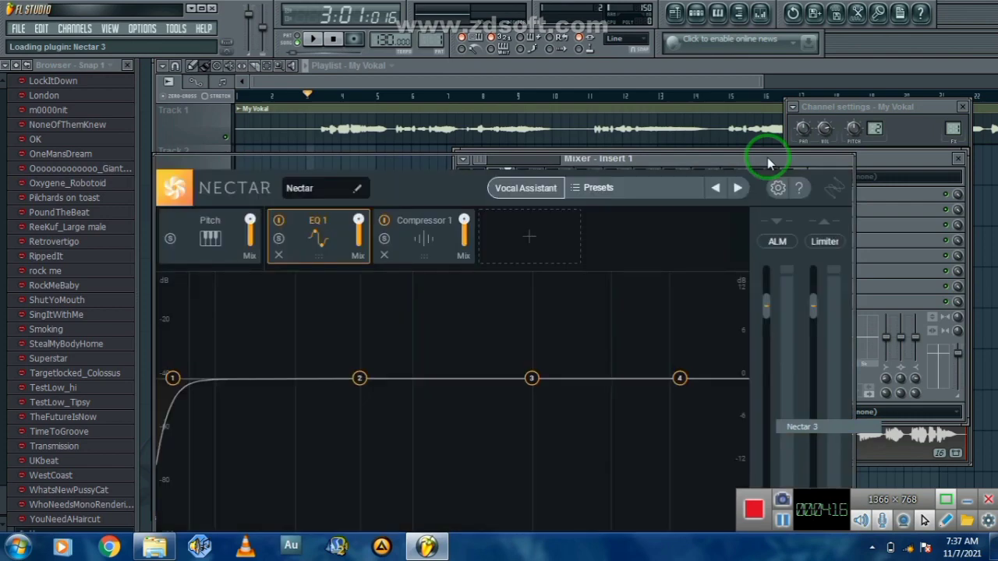
{"action": "left_click_drag", "start_coordinate": [768, 163], "coordinate": [872, 82]}
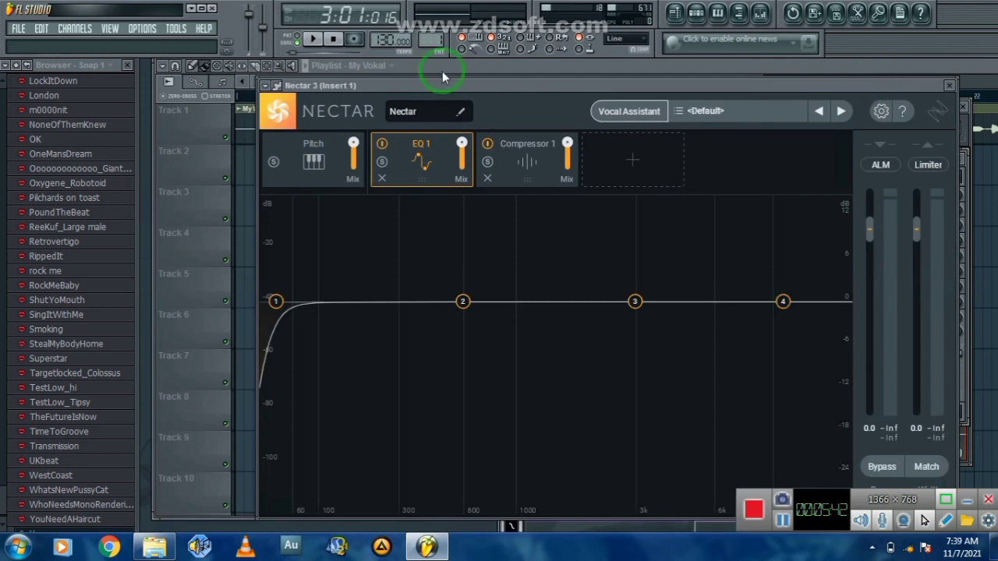
Step: Start Nectar's Vocal Assistant in Assist mode, keeping the Modern vibe and Moderate intensity
{"action": "left_click", "coordinate": [620, 113]}
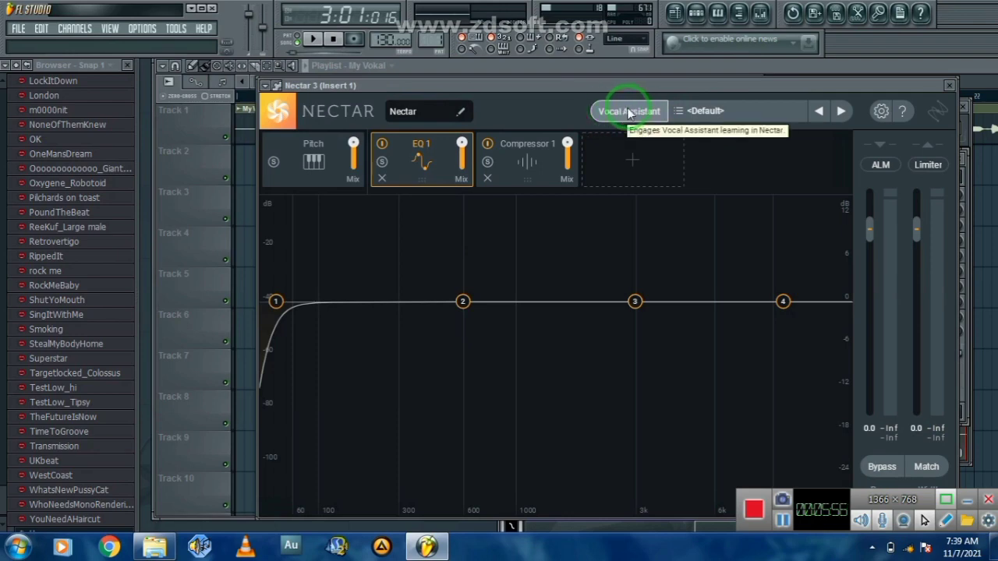
{"action": "left_click", "coordinate": [629, 114]}
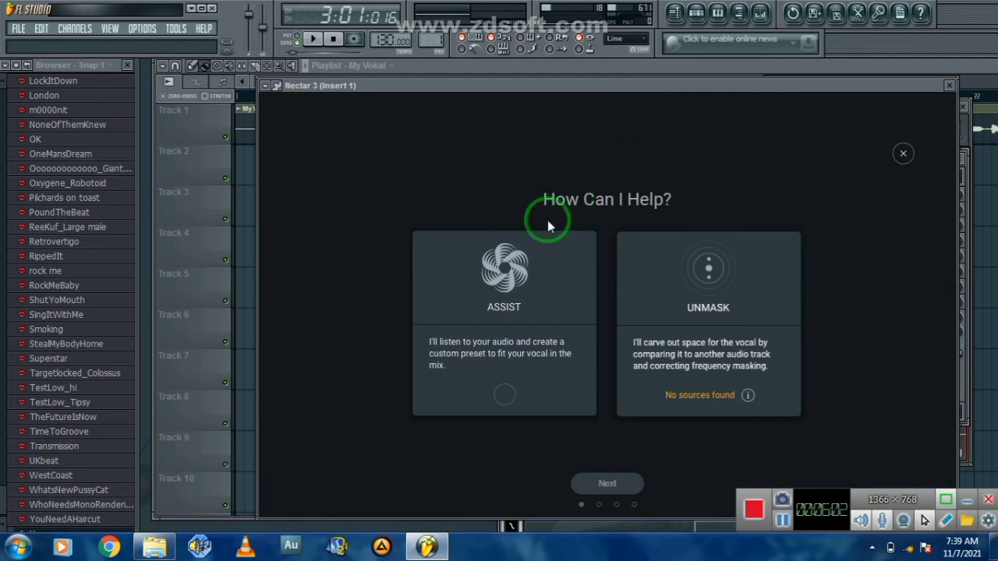
{"action": "left_click", "coordinate": [504, 397]}
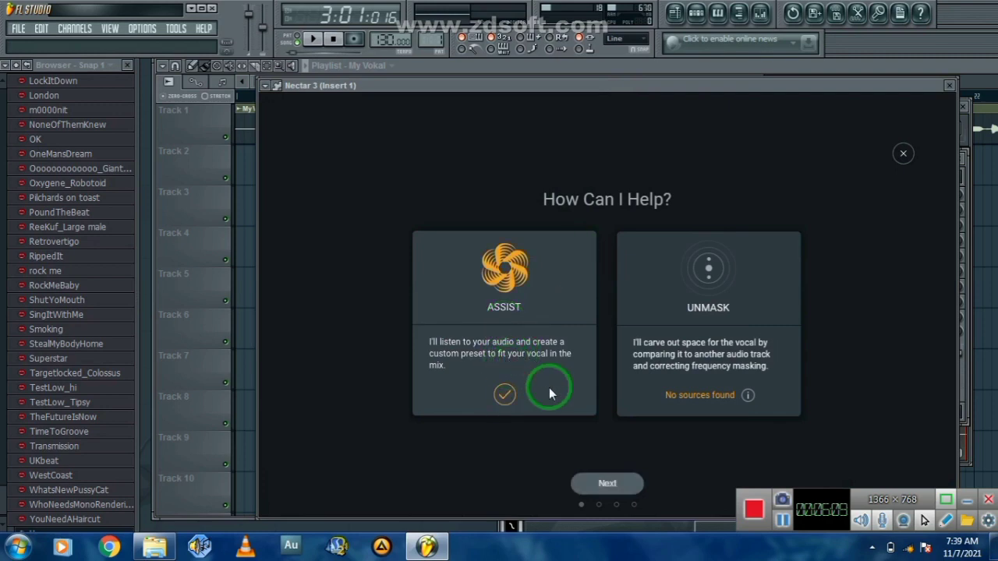
{"action": "left_click", "coordinate": [610, 484]}
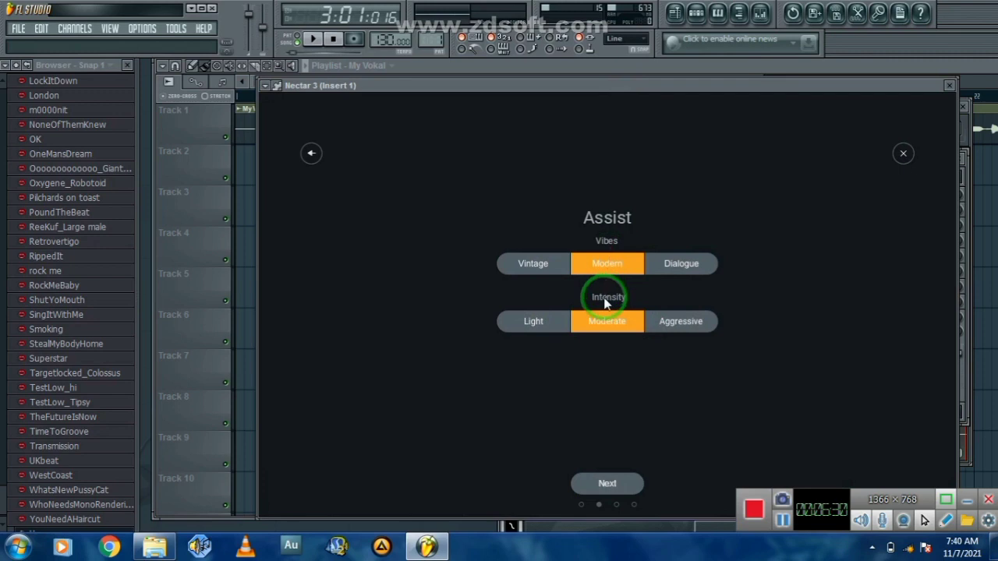
{"action": "left_click", "coordinate": [608, 483]}
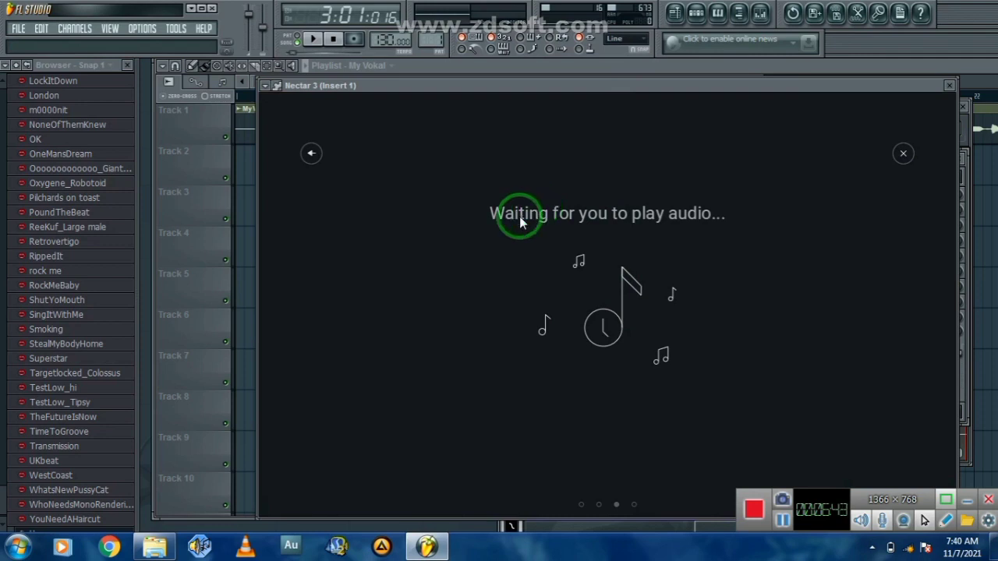
Step: Play the vocal so the assistant can analyse it, accept the suggested settings, and stop playback
{"action": "left_click", "coordinate": [314, 40]}
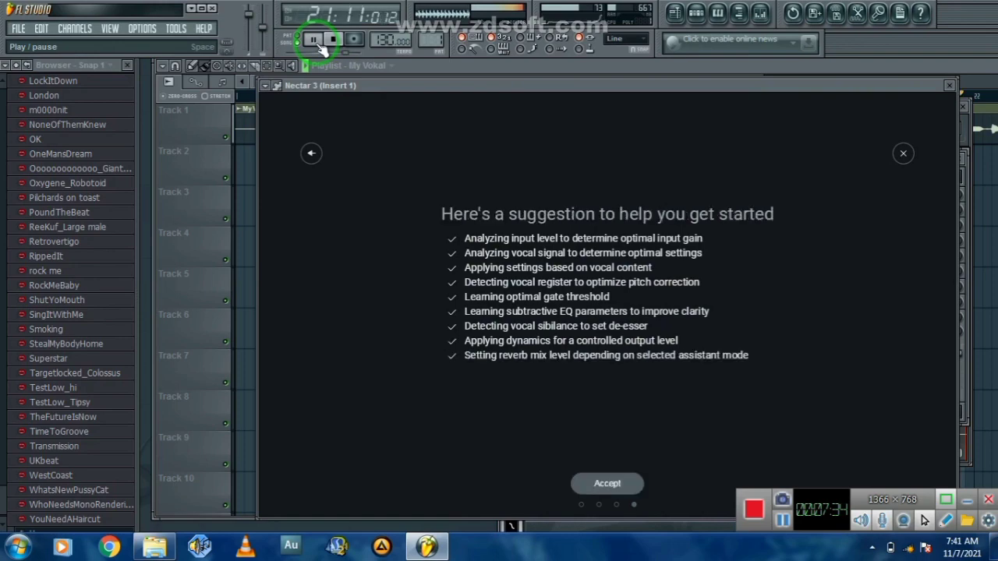
{"action": "left_click", "coordinate": [607, 486]}
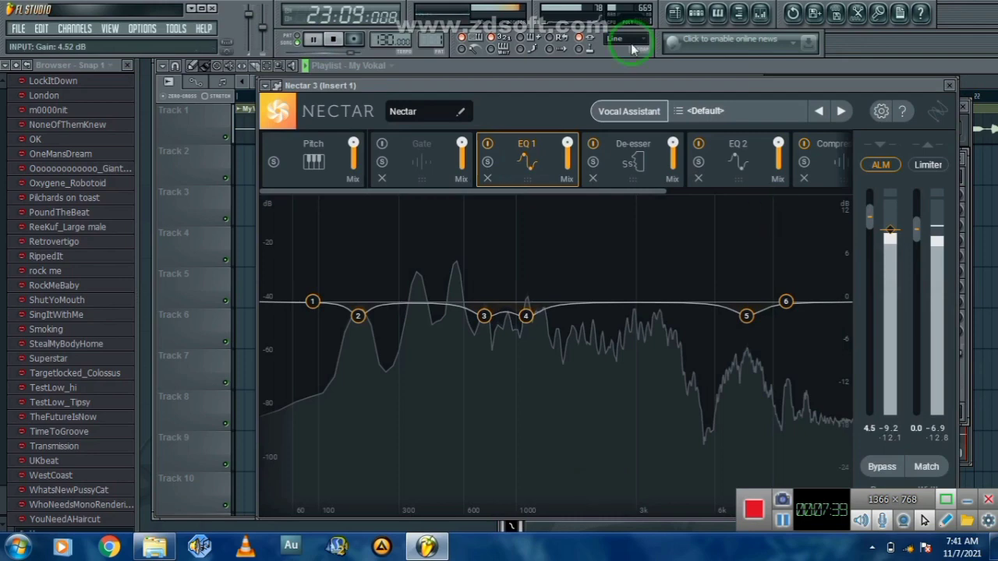
{"action": "left_click", "coordinate": [335, 37]}
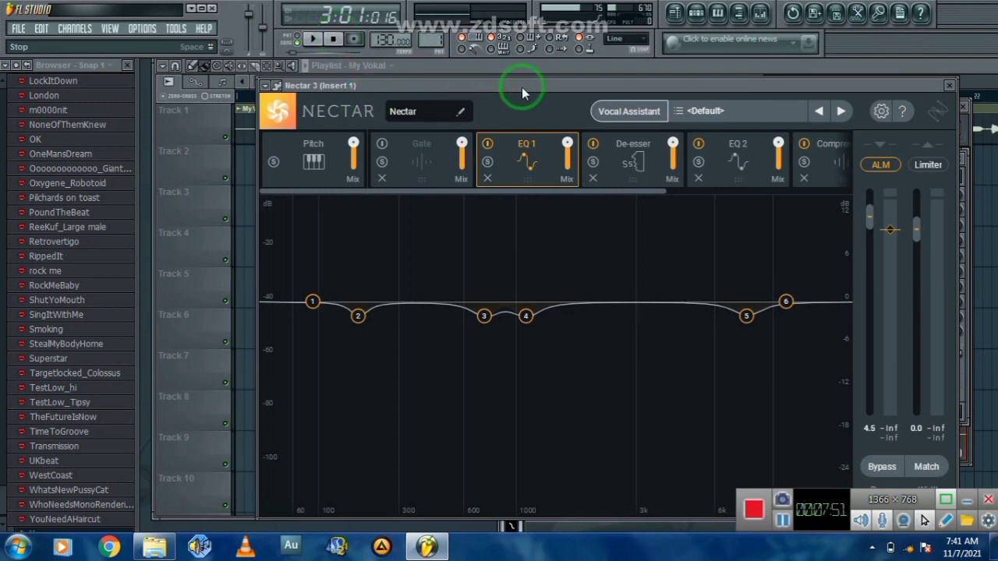
Step: Examine the settings of the modules in the Nectar chain, including Compressor 1, Reverb, EQ 1 and De-esser
{"action": "left_click_drag", "start_coordinate": [522, 87], "coordinate": [497, 74]}
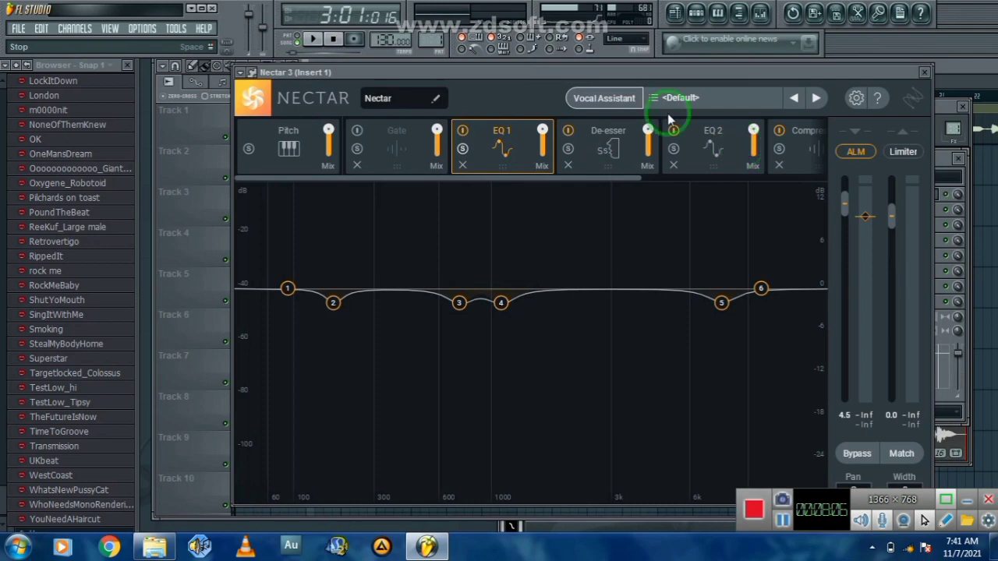
{"action": "left_click", "coordinate": [596, 178]}
{"action": "left_click_drag", "start_coordinate": [596, 180], "coordinate": [685, 179]}
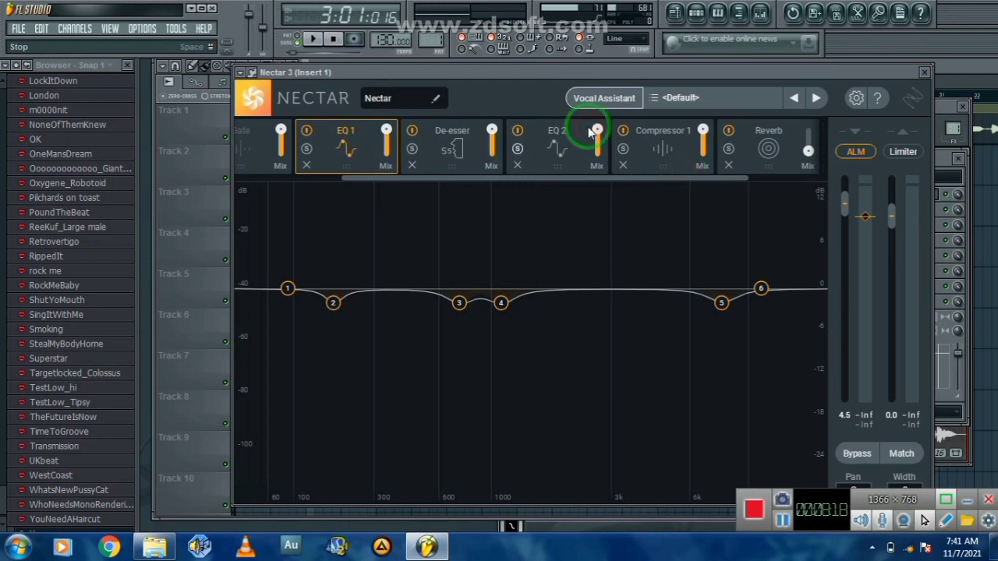
{"action": "left_click", "coordinate": [653, 128]}
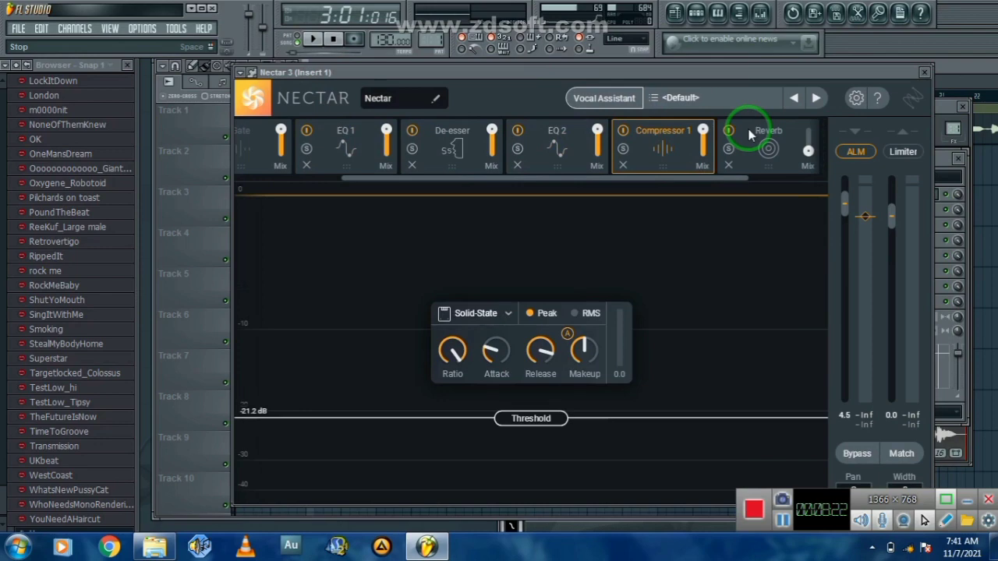
{"action": "left_click", "coordinate": [749, 128]}
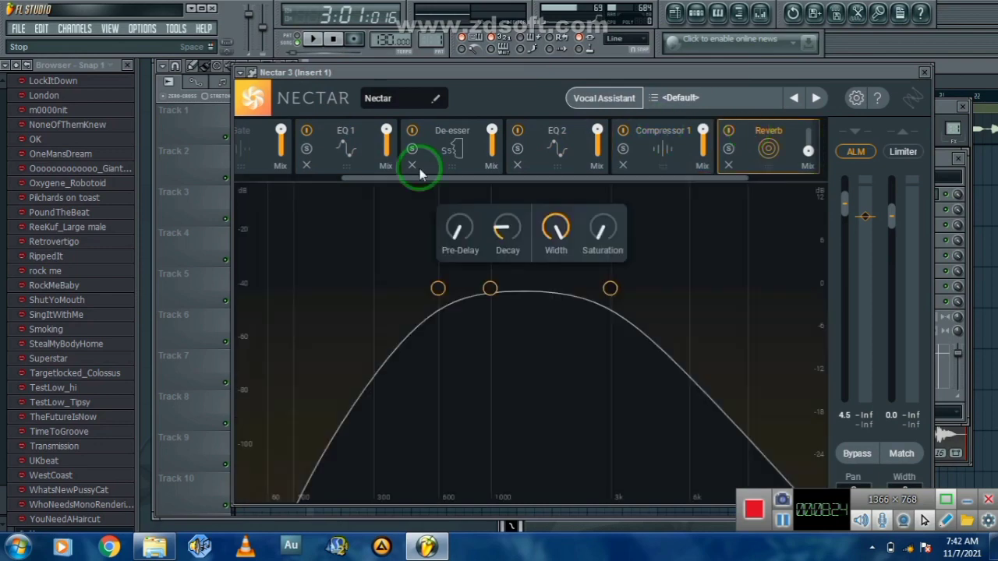
{"action": "left_click", "coordinate": [381, 140]}
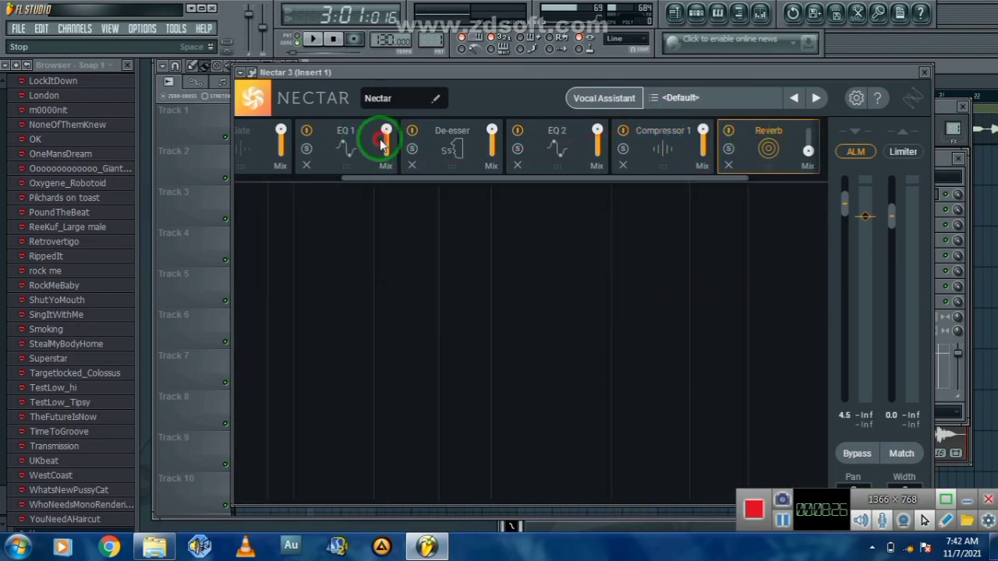
{"action": "left_click", "coordinate": [447, 134]}
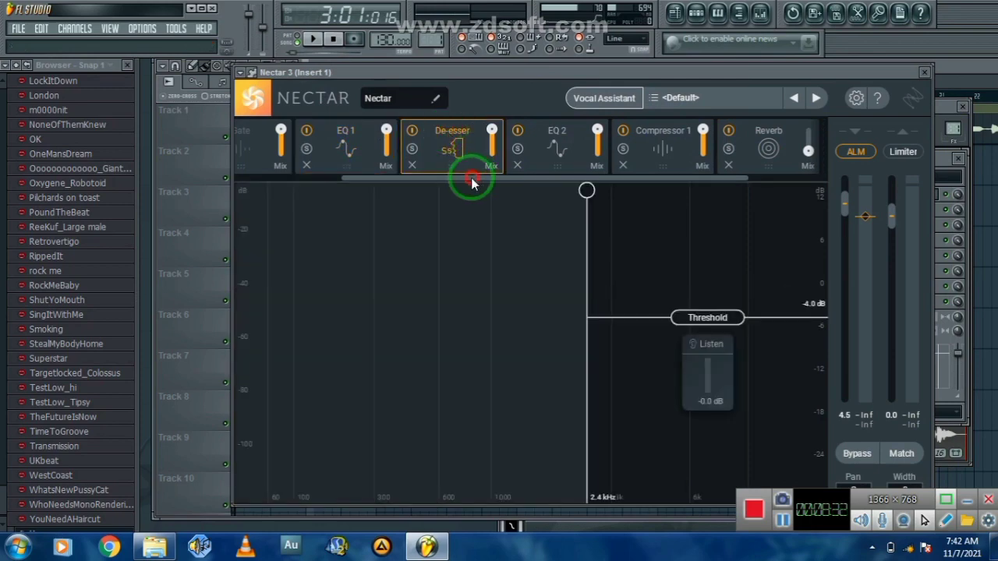
{"action": "left_click_drag", "start_coordinate": [472, 183], "coordinate": [471, 183]}
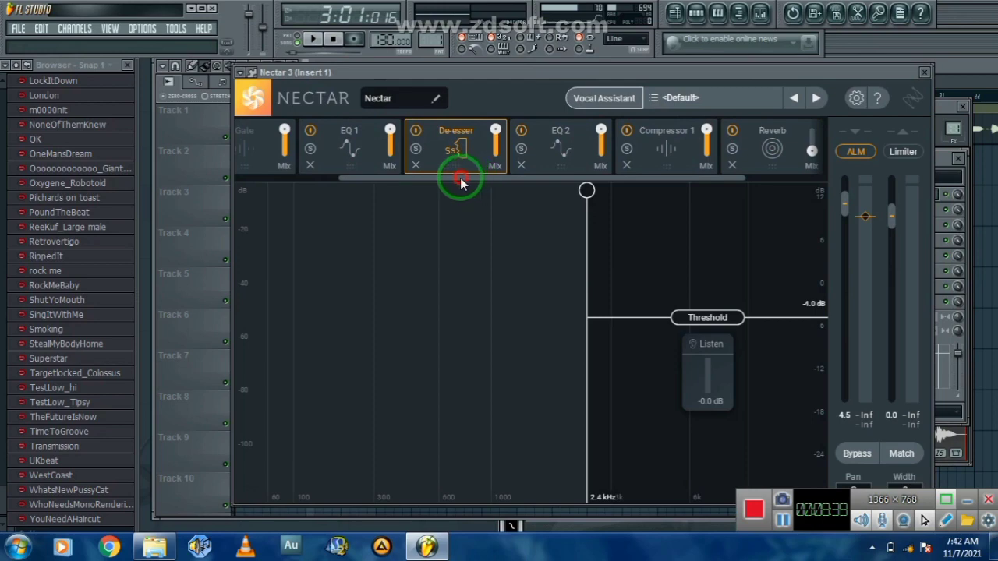
{"action": "scroll", "coordinate": [480, 164], "scroll_direction": "up", "scroll_amount": 1}
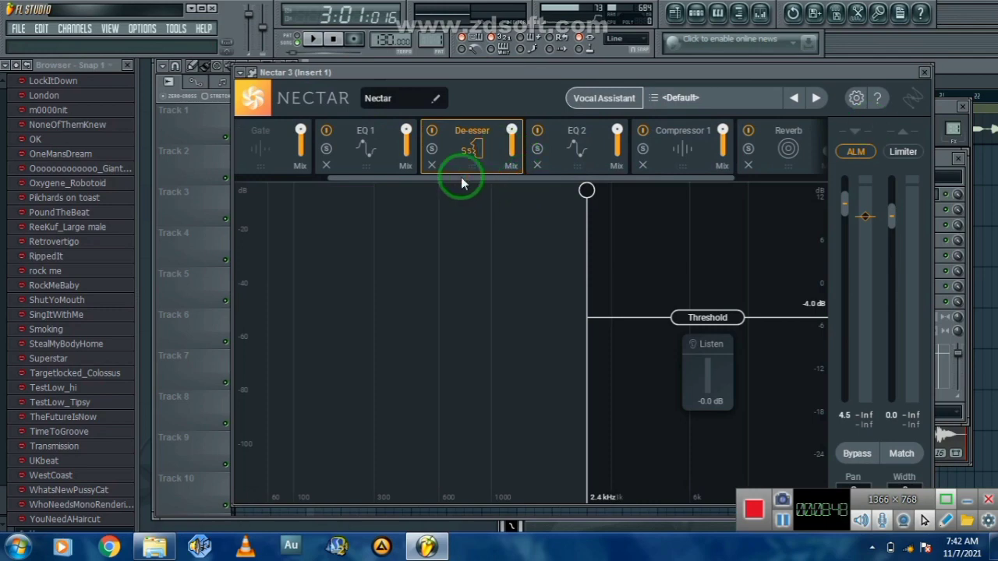
{"action": "scroll", "coordinate": [461, 177], "scroll_direction": "up", "scroll_amount": 2}
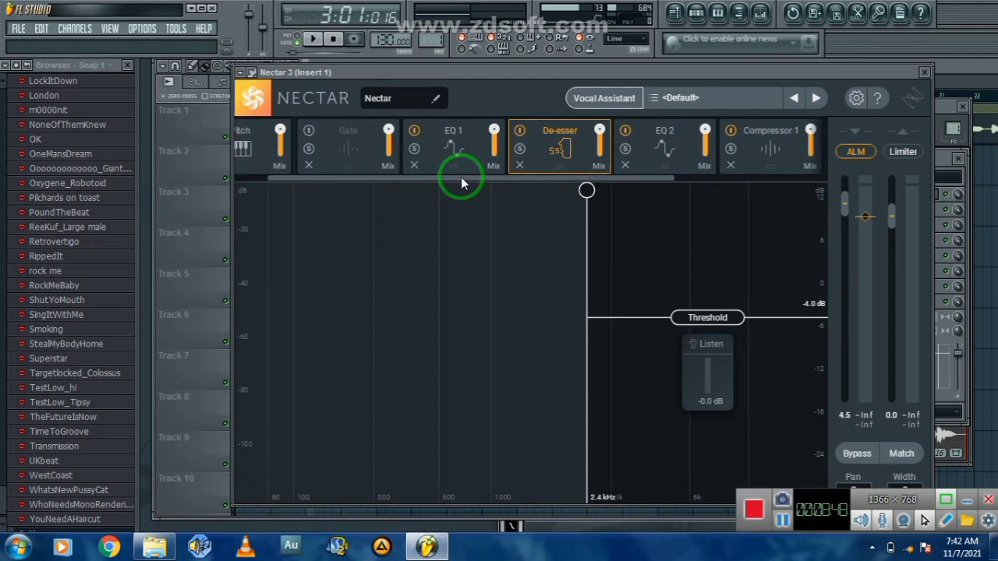
Step: Close the Nectar 3 window and play the vocal with the effect bypassed and with it enabled to compare the sound
{"action": "left_click", "coordinate": [926, 74]}
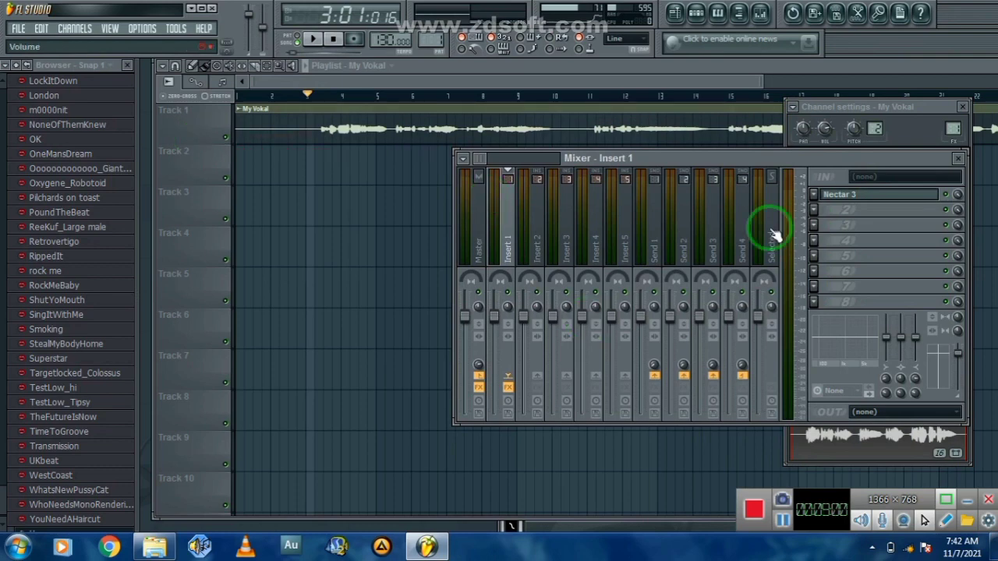
{"action": "left_click", "coordinate": [946, 194]}
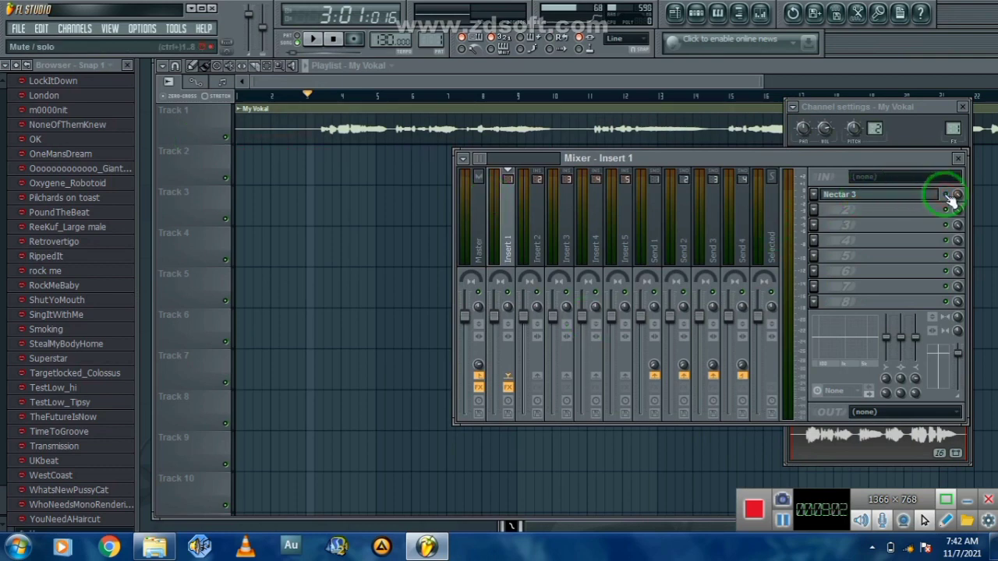
{"action": "key", "text": "space"}
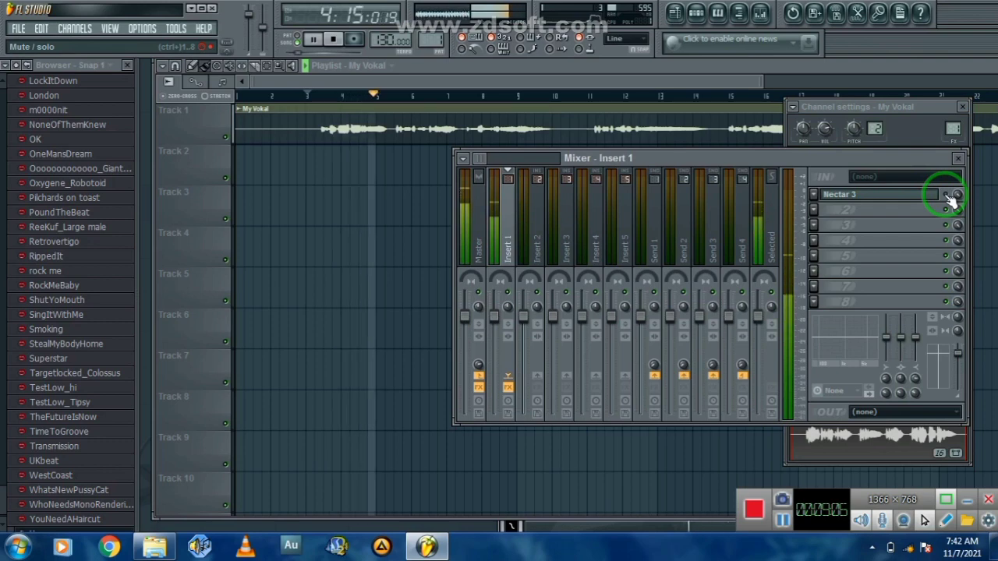
{"action": "key", "text": "space"}
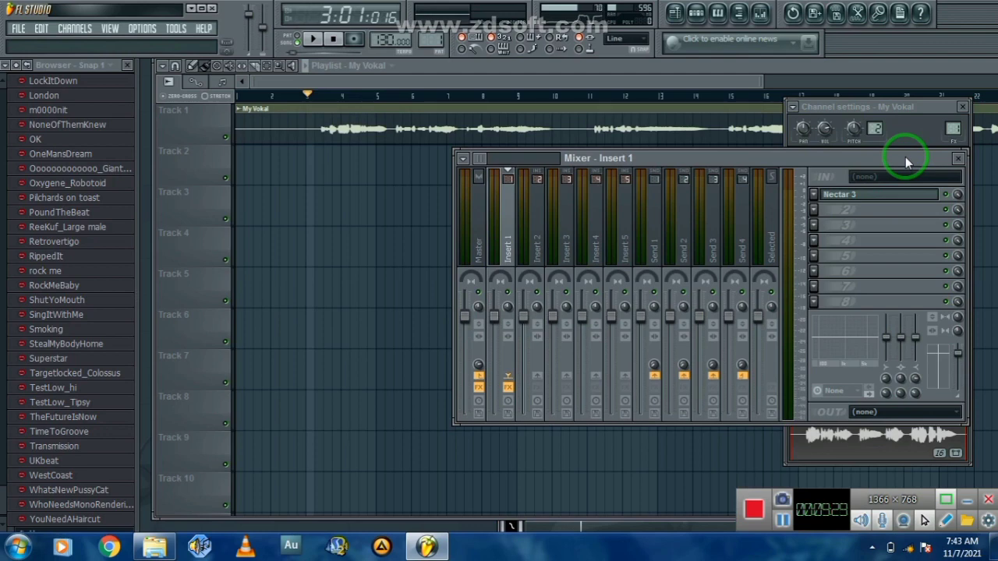
{"action": "key", "text": "space"}
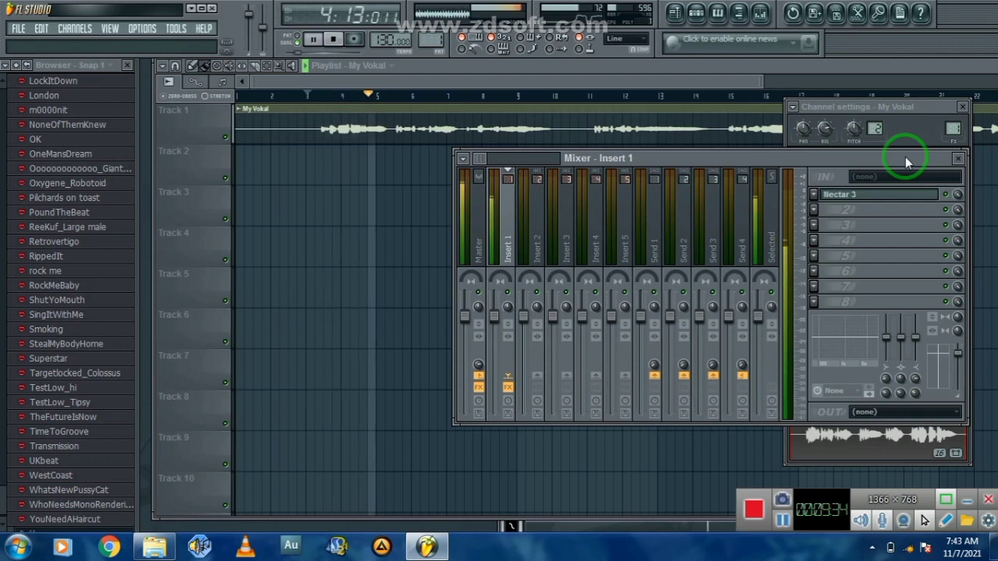
{"action": "key", "text": "space"}
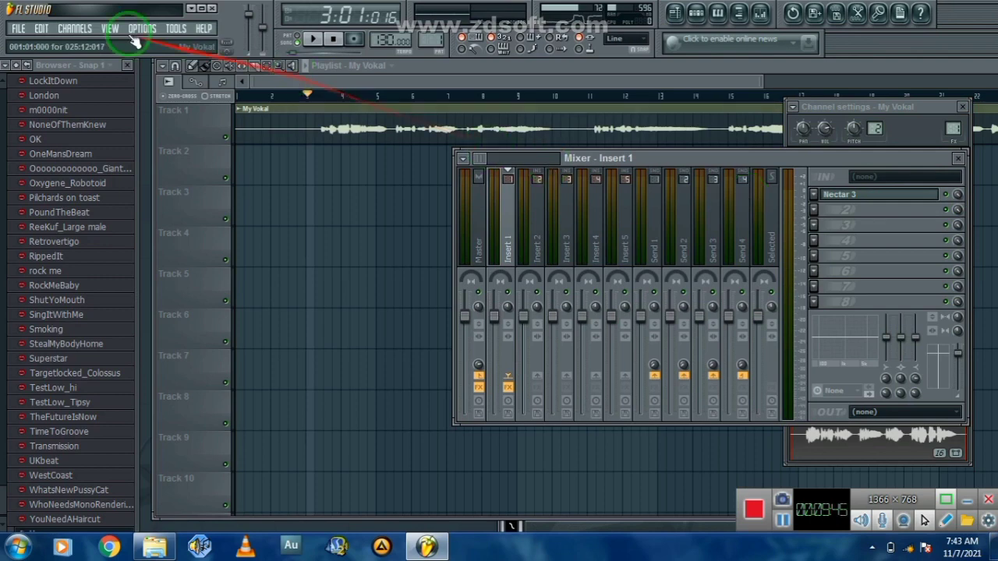
Step: Export the song as an MP3 file named projek 1 and render it with the existing render settings
{"action": "left_click", "coordinate": [17, 30]}
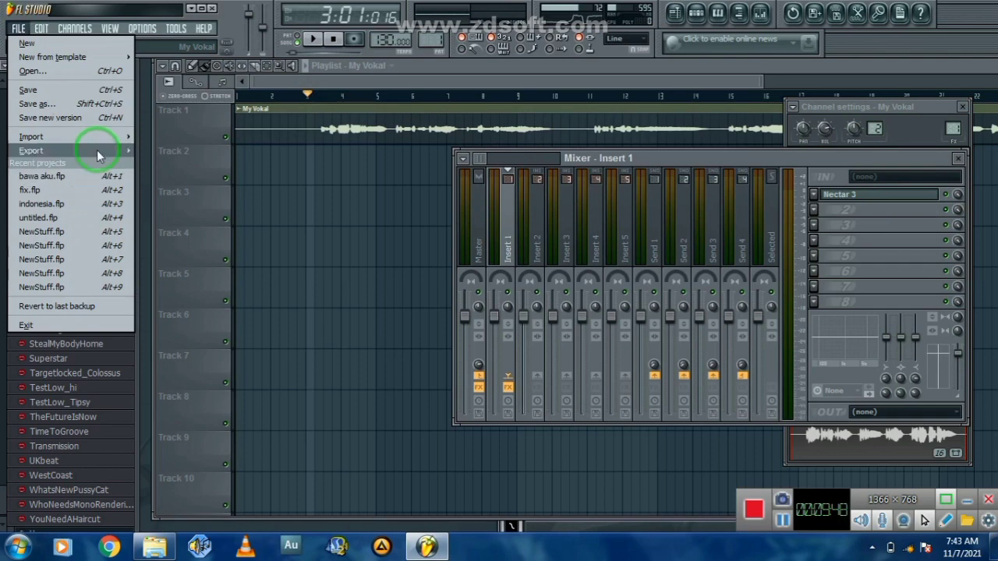
{"action": "mouse_move", "coordinate": [97, 149]}
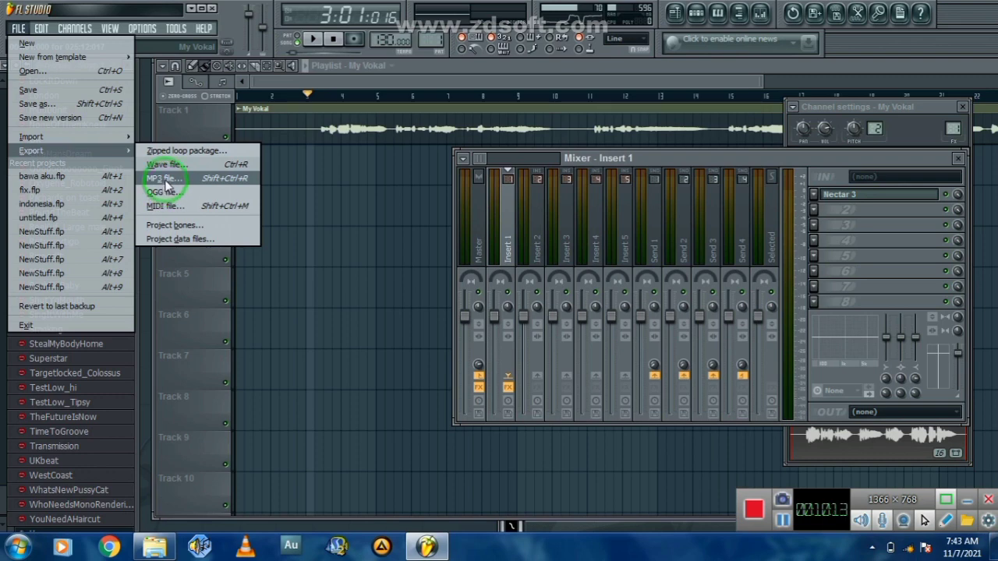
{"action": "left_click", "coordinate": [166, 181]}
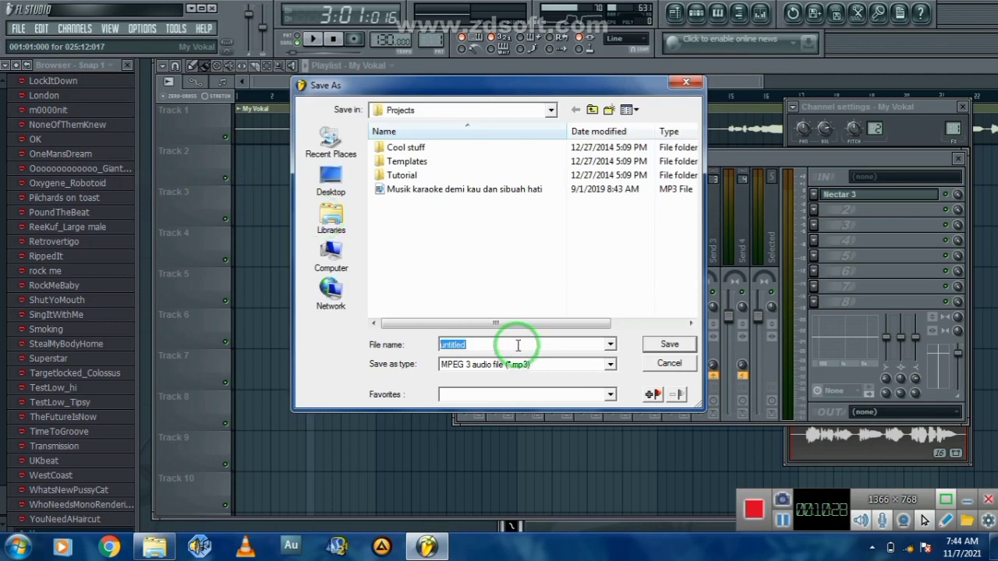
{"action": "key", "text": "BackSpace"}
{"action": "type", "text": "projek 1"}
{"action": "left_click", "coordinate": [685, 347]}
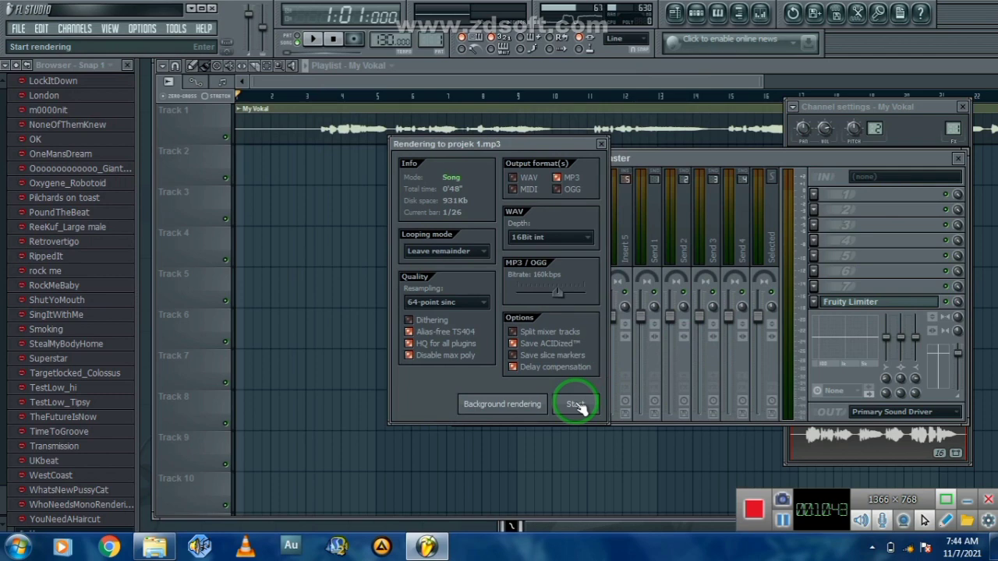
{"action": "left_click", "coordinate": [577, 404]}
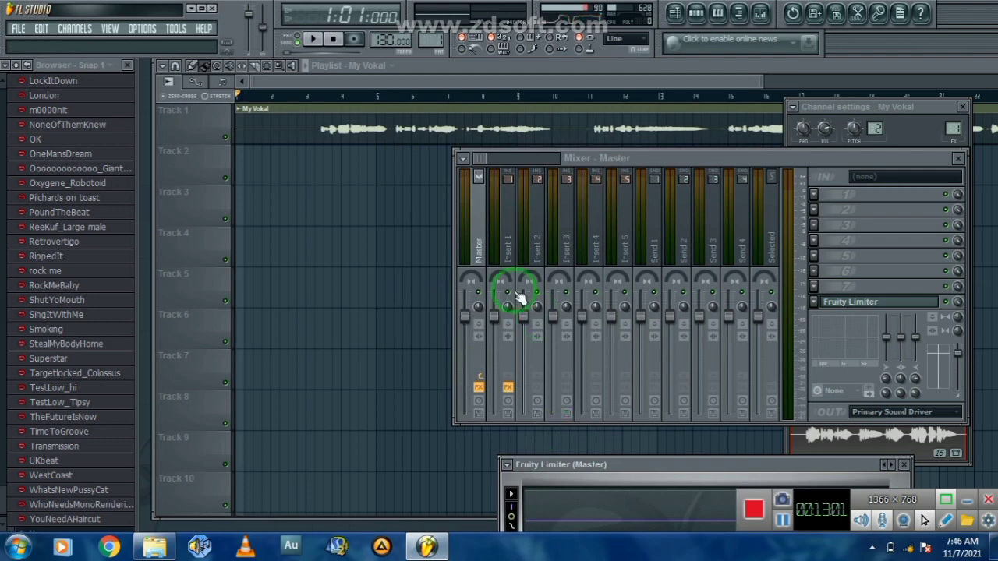
Step: Stop the transport and close FL Studio without saving changes to untitled.flp
{"action": "left_click", "coordinate": [333, 39]}
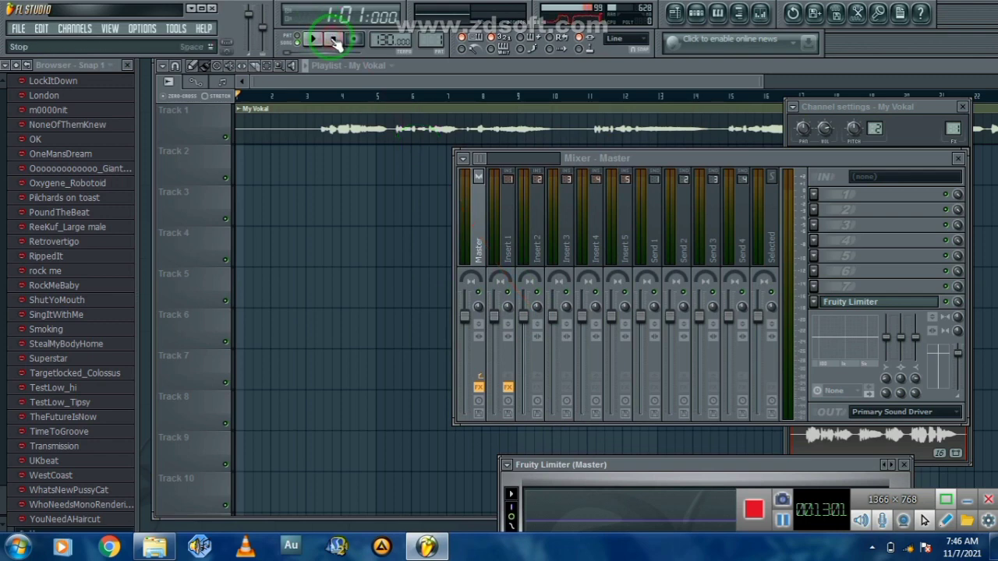
{"action": "left_click", "coordinate": [211, 8]}
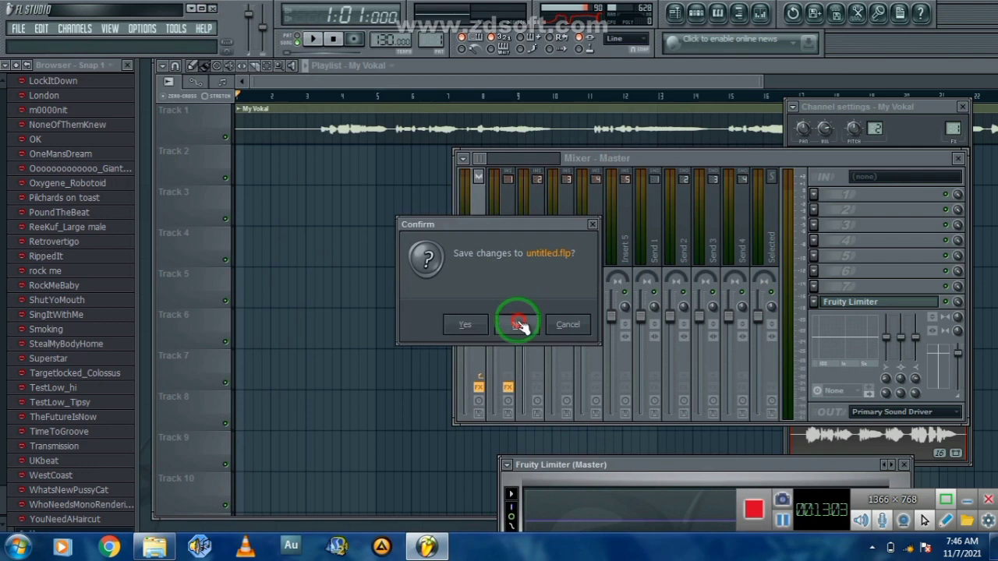
{"action": "left_click", "coordinate": [515, 323]}
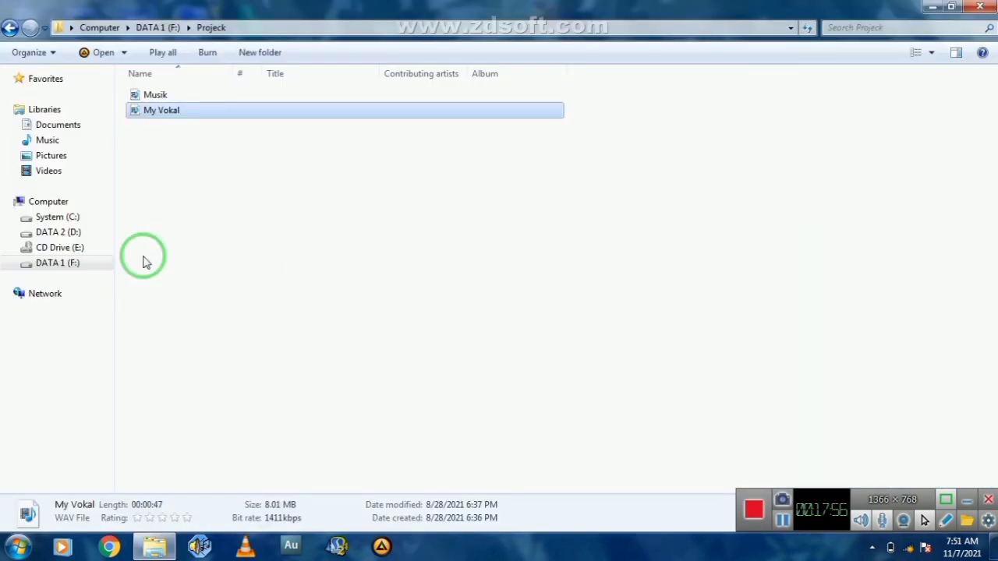
Step: In Windows Explorer, open the exported file projek 1 from the DATA 2 (D:) drive and play it in AIMP3
{"action": "left_click", "coordinate": [99, 268]}
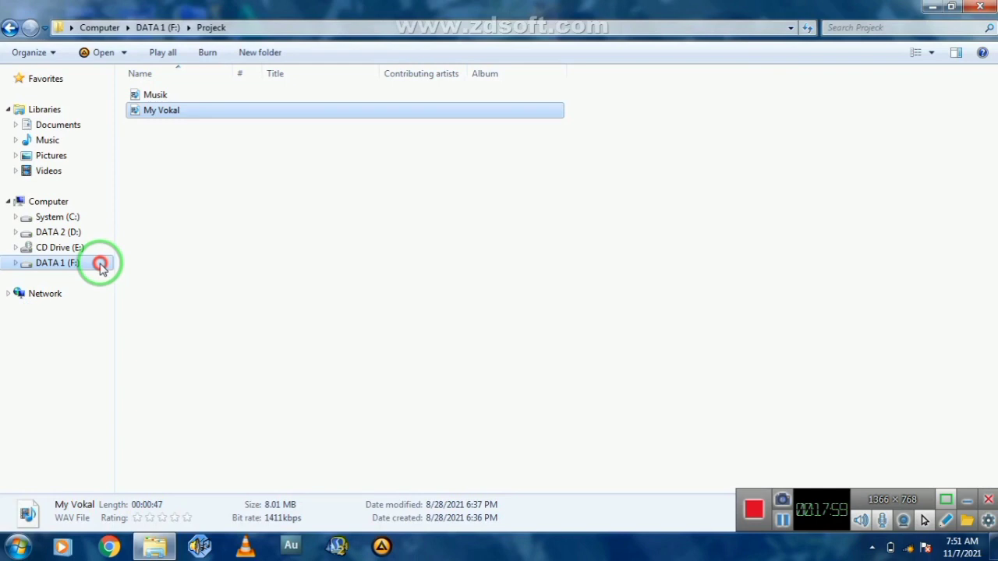
{"action": "left_click", "coordinate": [82, 238]}
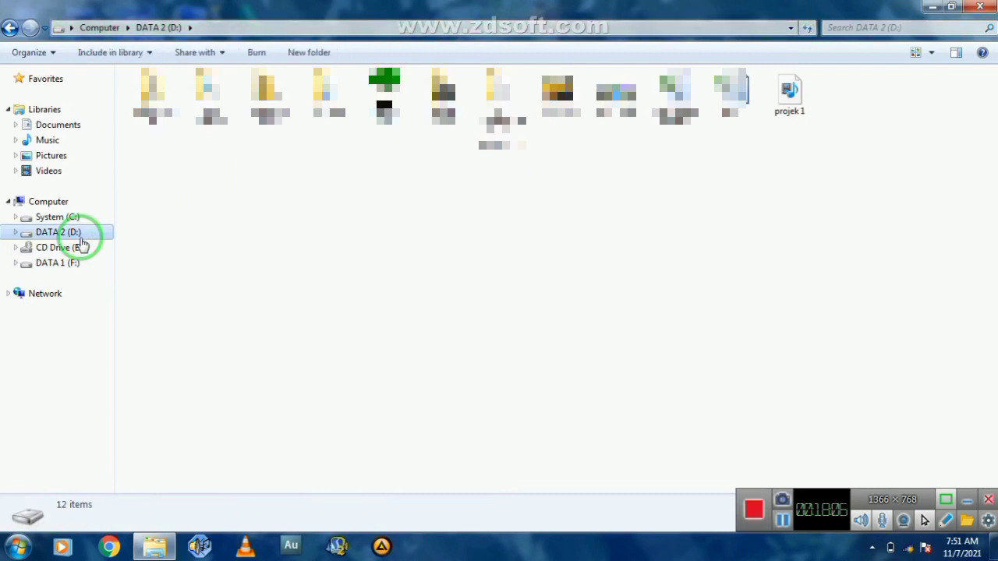
{"action": "left_click", "coordinate": [794, 99]}
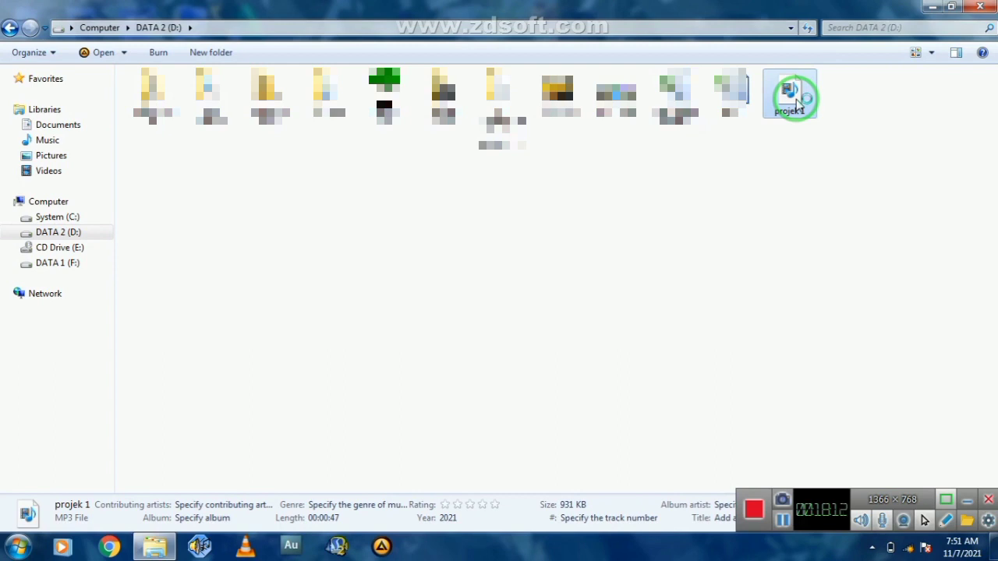
{"action": "double_click", "coordinate": [797, 99]}
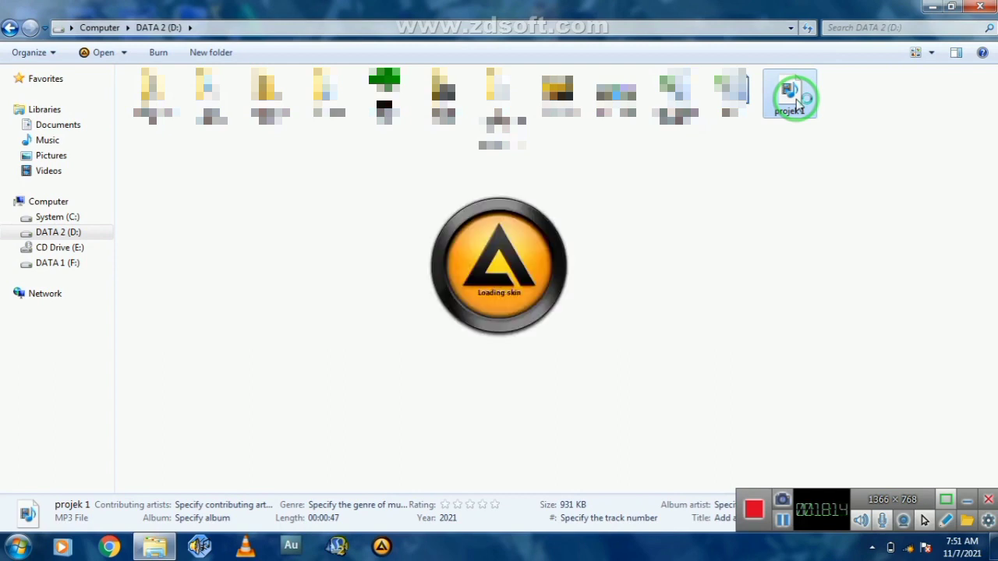
{"action": "left_click", "coordinate": [804, 192]}
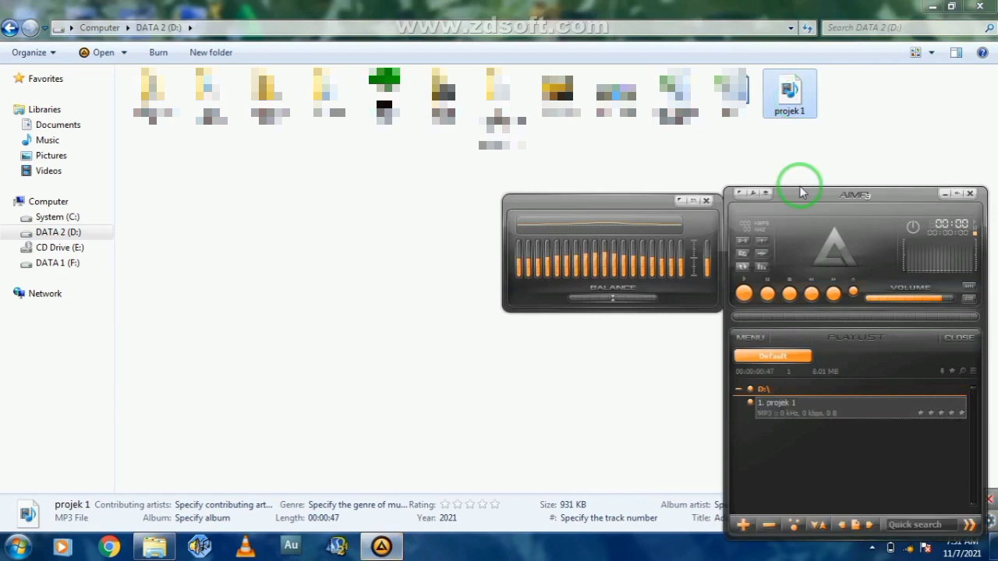
{"action": "left_click", "coordinate": [745, 294]}
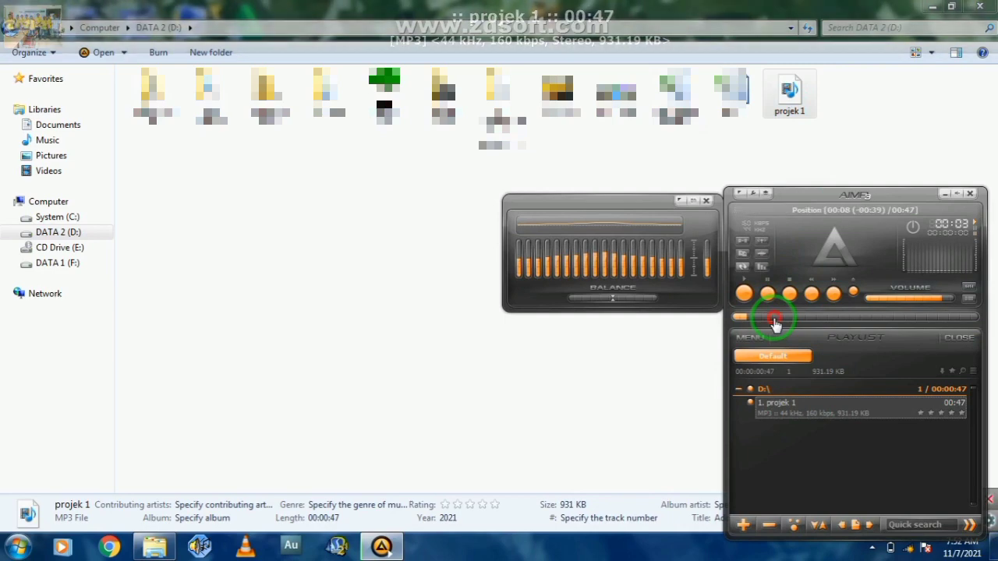
Step: Skip playback of projek 1 to 00:08, listen at a lower volume, and pause it
{"action": "left_click", "coordinate": [776, 319]}
{"action": "left_click", "coordinate": [931, 301]}
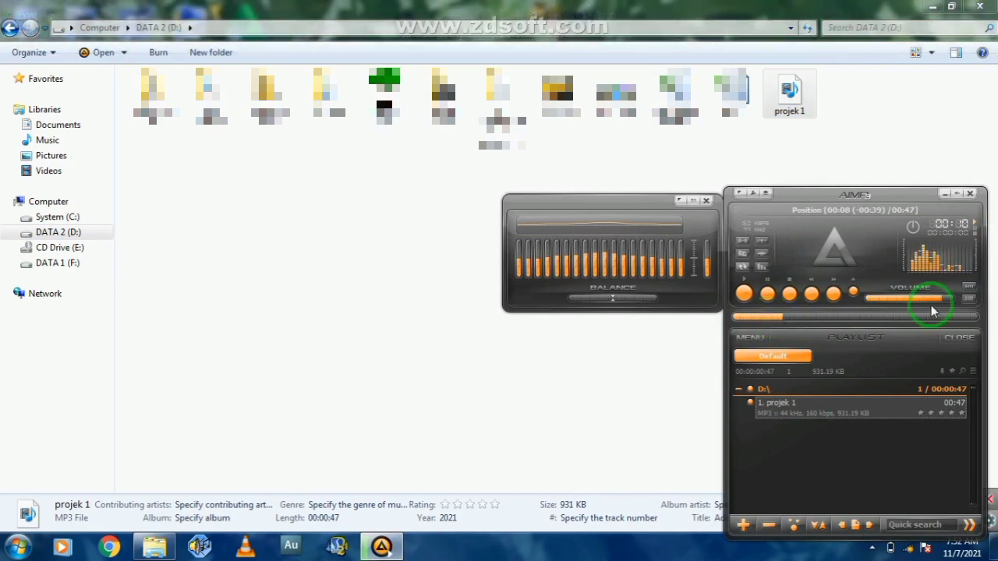
{"action": "left_click_drag", "start_coordinate": [934, 305], "coordinate": [890, 306]}
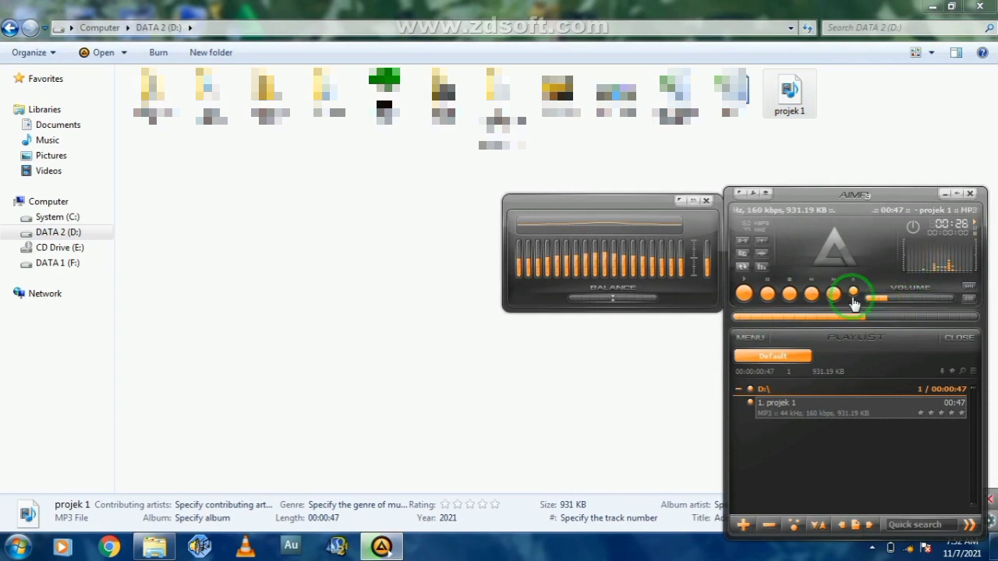
{"action": "left_click", "coordinate": [768, 294]}
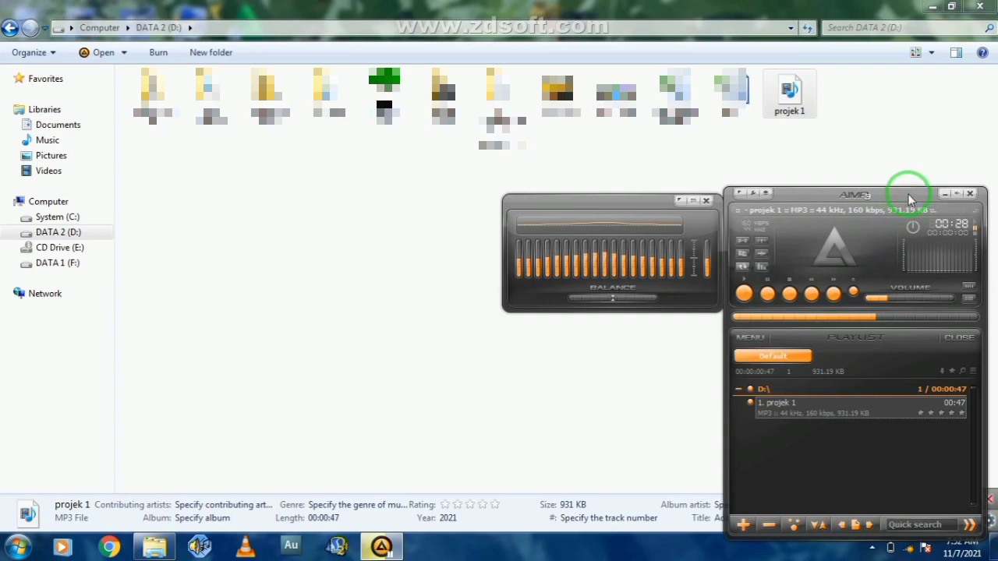
{"action": "left_click_drag", "start_coordinate": [909, 193], "coordinate": [898, 132]}
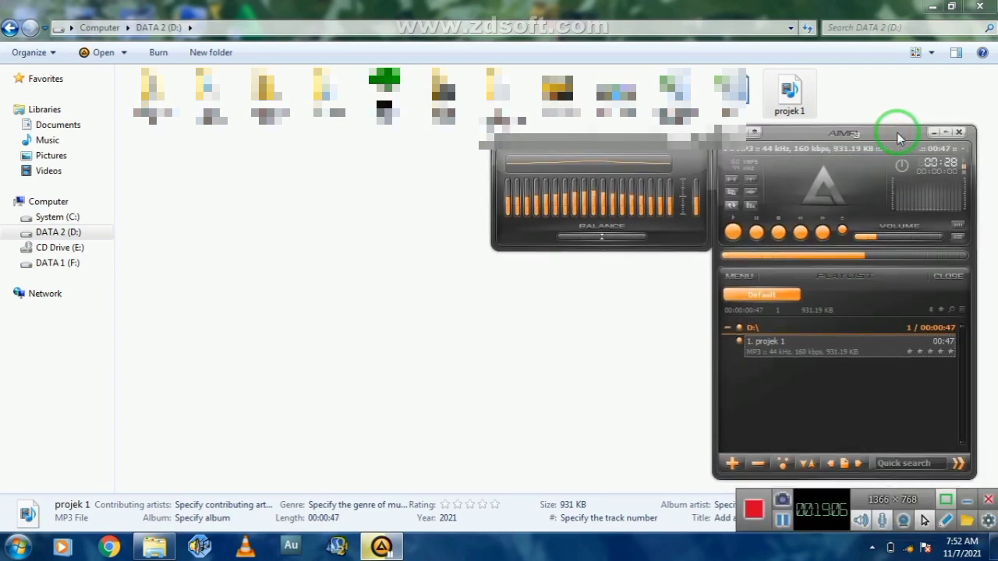